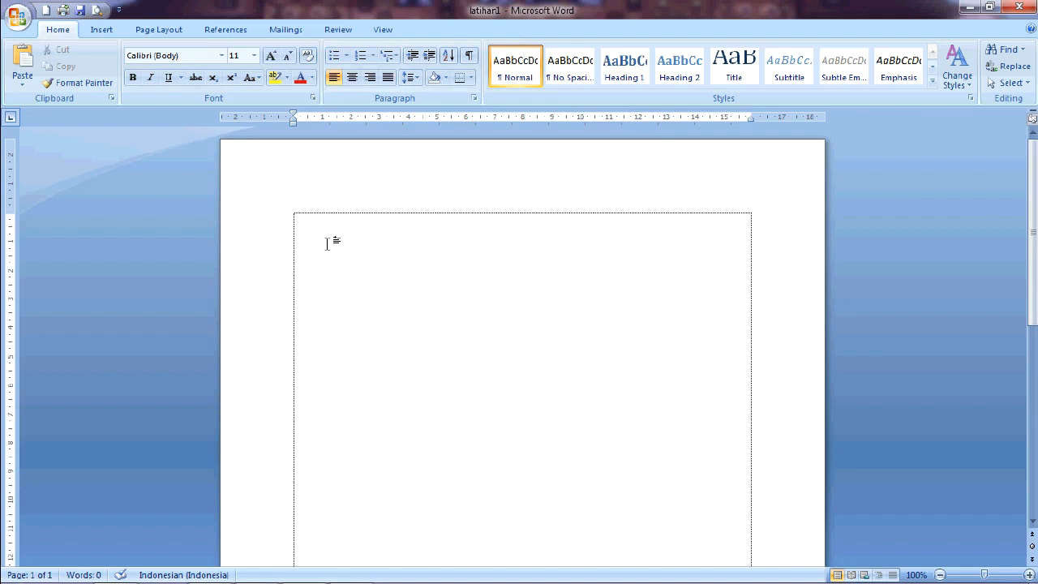
# Step: Type the heading line "Latihan dan belajar microsoft office 2007" and start a new paragraph
pyautogui.write('latihan dan belajar miroso')
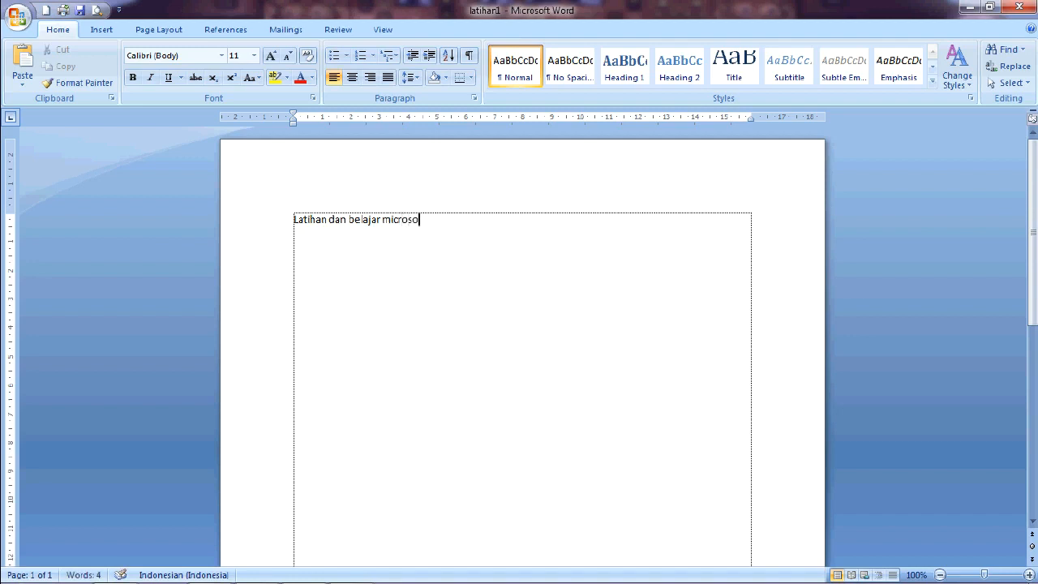
pyautogui.write('ft office 2007')
pyautogui.press('Return')
# Step: Type a second line reading "Bersama" followed by the author's name
pyautogui.write('bersam')
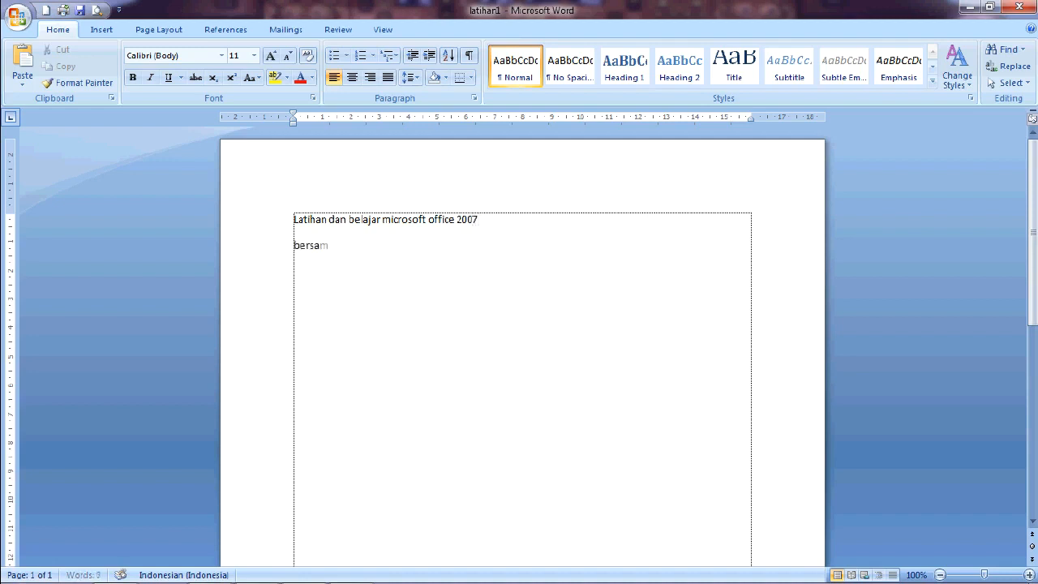
pyautogui.write('a dea')
pyautogui.write('n wiajya')
pyautogui.press('BackSpace')
pyautogui.press('BackSpace')
pyautogui.press('BackSpace')
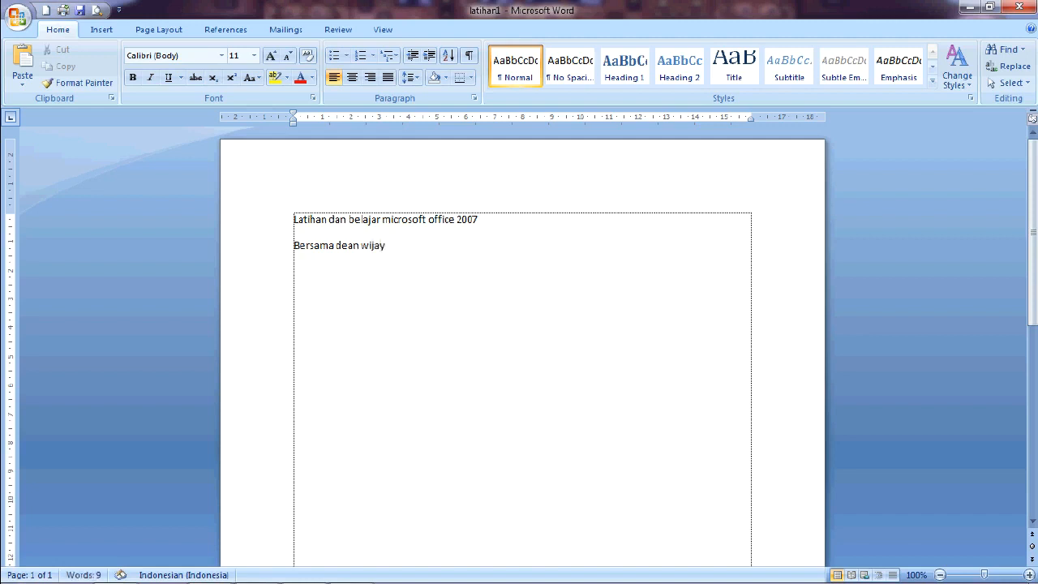
pyautogui.write('ed')
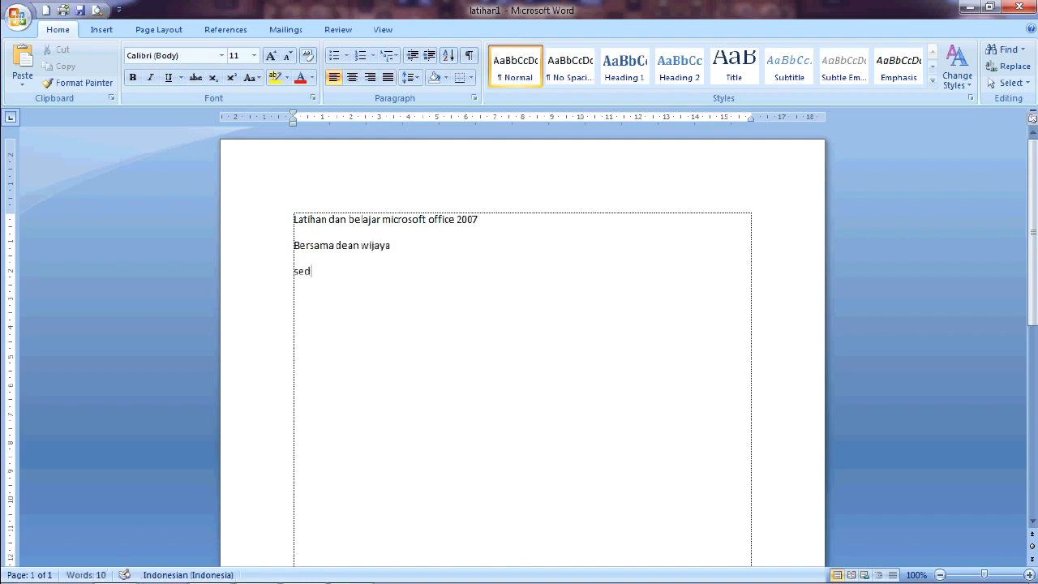
pyautogui.write(' s')
pyautogui.write('ingkat')
pyautogui.write('pafat')
# Step: Type the third line "Secara singkat padat , maaf kalau kurang jelas."
pyautogui.press('BackSpace')
pyautogui.press('BackSpace')
pyautogui.press('BackSpace')
pyautogui.write('fa')
pyautogui.press('BackSpace')
pyautogui.press('BackSpace')
pyautogui.write('da')
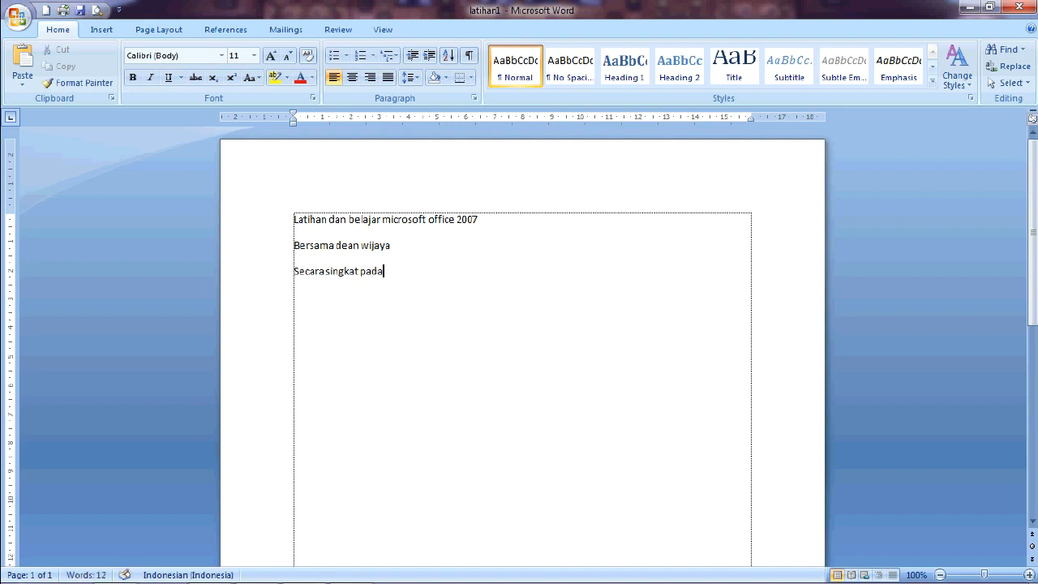
pyautogui.write('t , maaf kalau kurang jelas.')
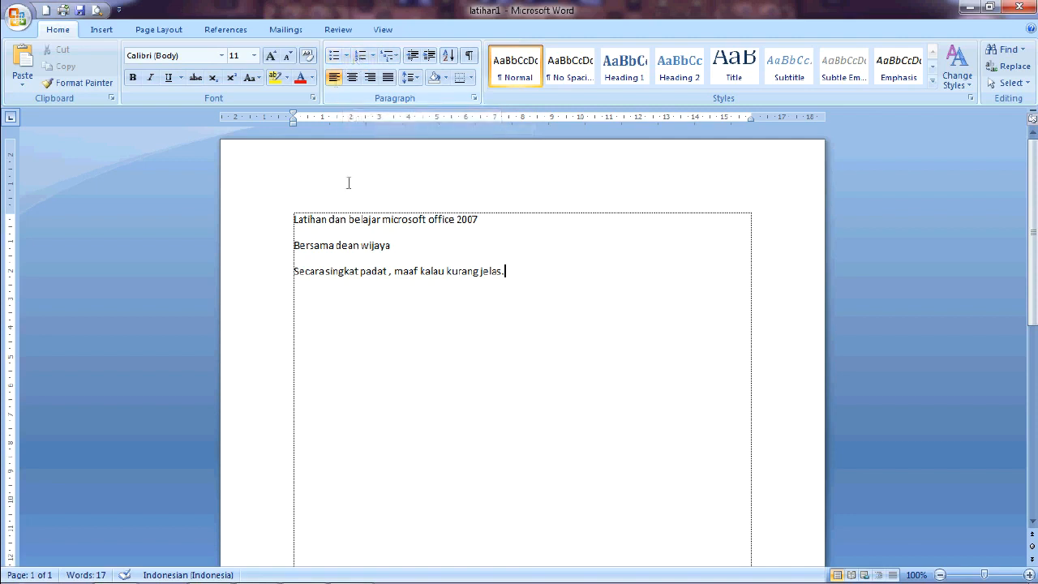
# Step: Add two new lines numbered 1 and 2, completing the first as "1.daftar isi"
pyautogui.press('Return')
pyautogui.write('1')
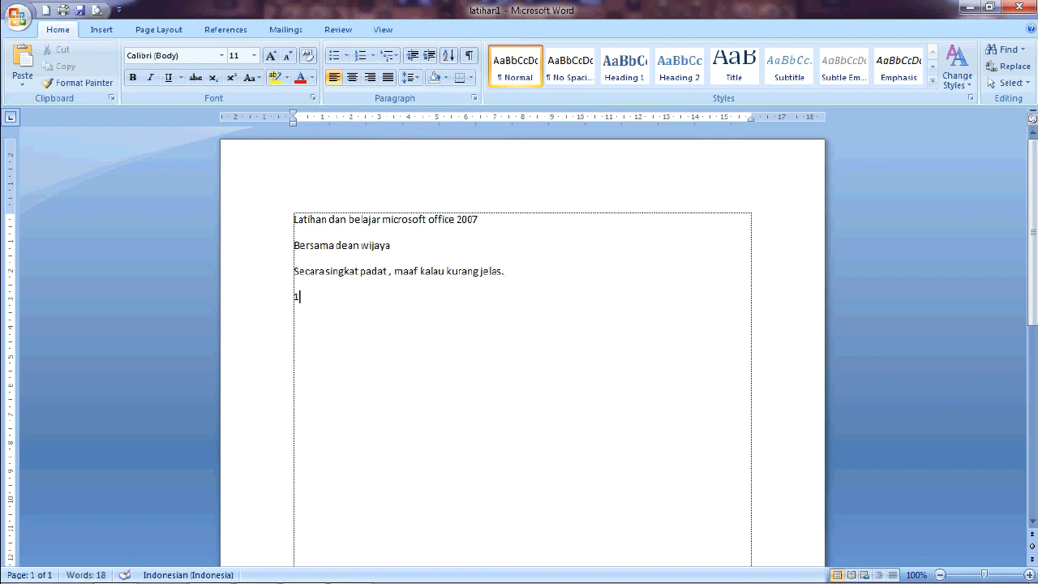
pyautogui.press('Return')
pyautogui.write('2')
pyautogui.click(299, 297)
pyautogui.write('.m')
pyautogui.press('BackSpace')
pyautogui.write('daftar isi')
# Step: Complete the second line as "2.kata pengantar" and start a new paragraph
pyautogui.press('Down')
pyautogui.write('.pengara')
pyautogui.press('BackSpace')
pyautogui.press('BackSpace')
pyautogui.press('BackSpace')
pyautogui.press('BackSpace')
pyautogui.press('BackSpace')
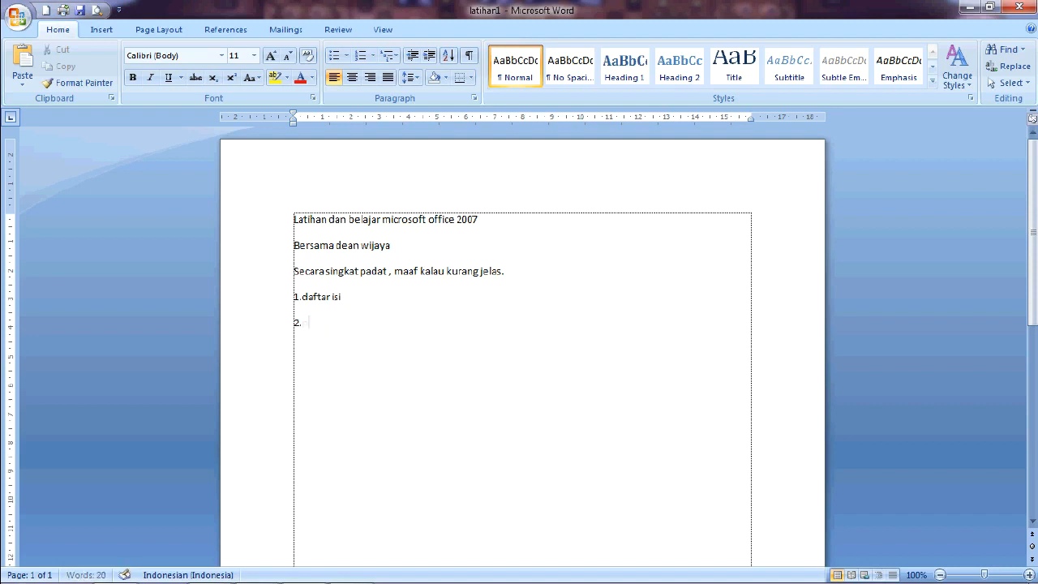
pyautogui.write('kata pengantar')
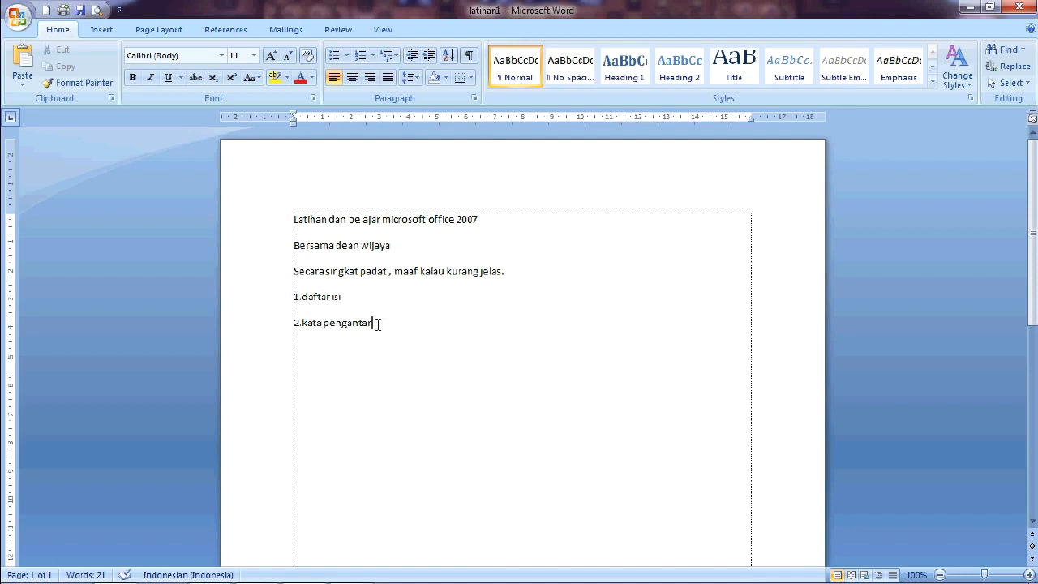
pyautogui.press('Return')
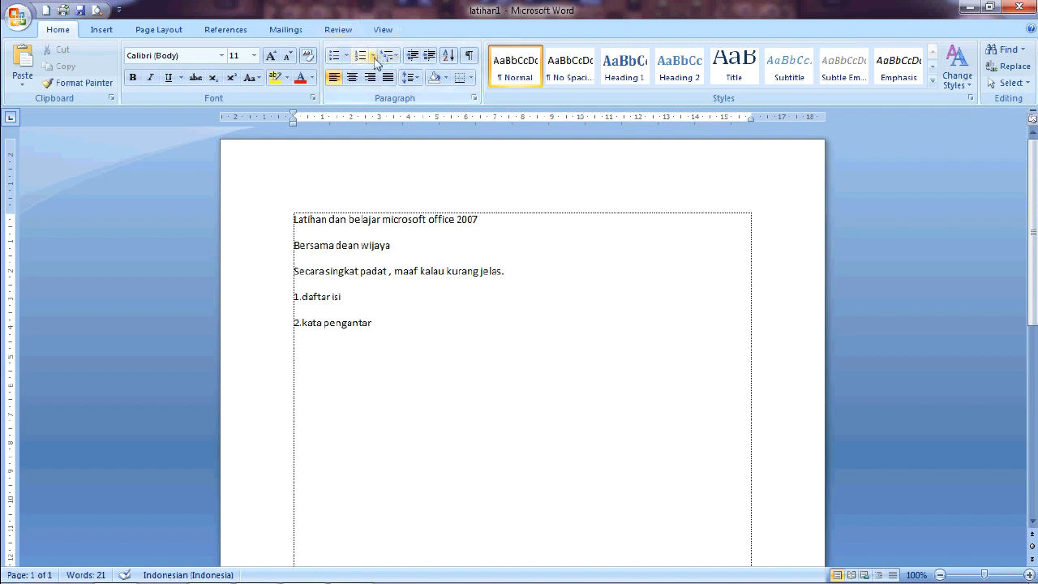
pyautogui.click(354, 311)
pyautogui.moveTo(374, 325); pyautogui.dragTo(287, 301)
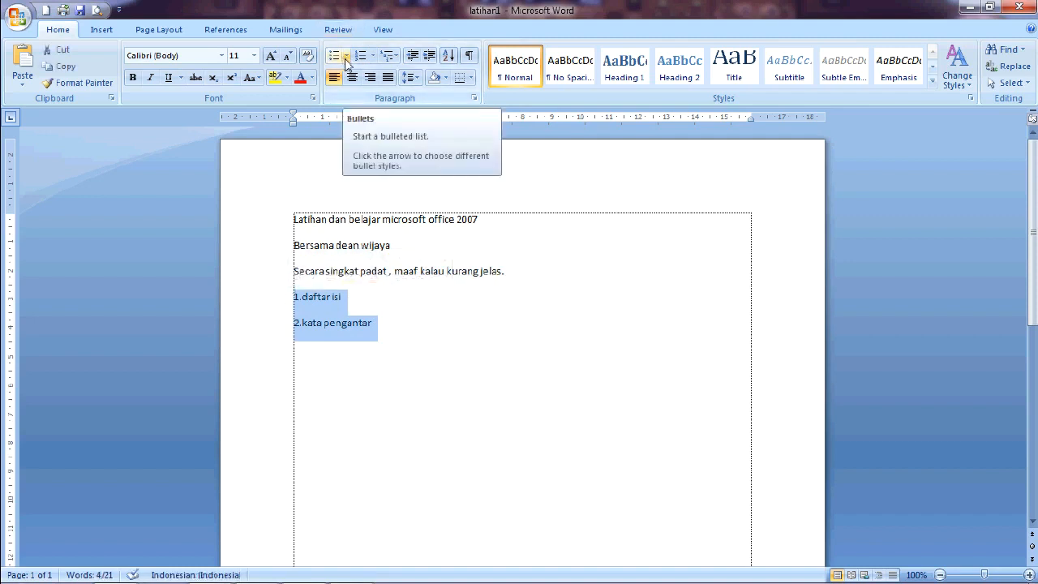
pyautogui.click(347, 57)
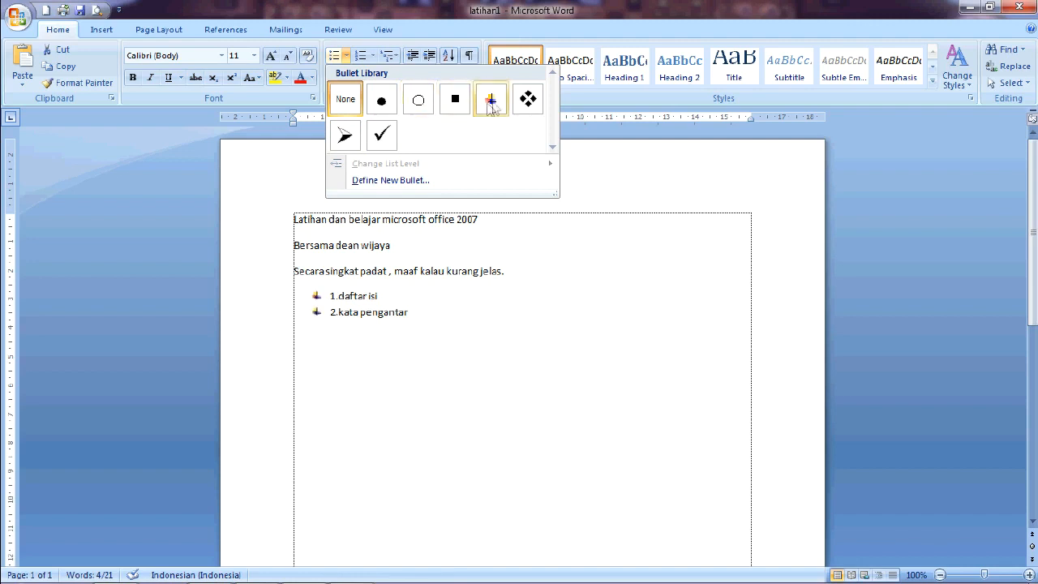
pyautogui.click(371, 56)
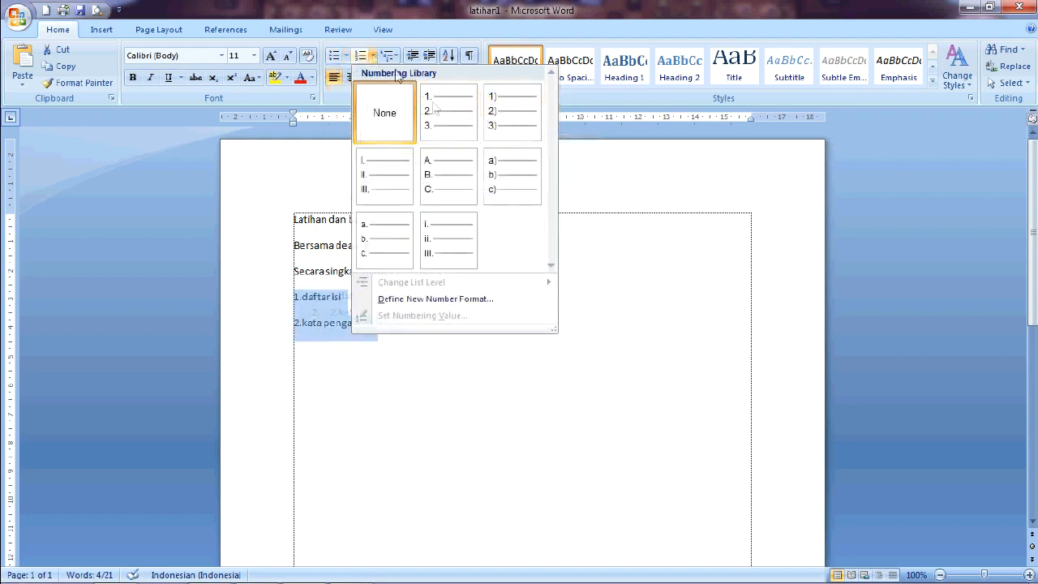
# Step: Remove the typed "1." and "2." prefixes from the two list lines
pyautogui.click(301, 311)
pyautogui.click(303, 311)
pyautogui.moveTo(302, 317); pyautogui.dragTo(293, 298)
pyautogui.press('Delete')
pyautogui.press('Delete')
pyautogui.write('d')
# Step: Format the "daftar isi" and "kata pengantar" lines as a numbered list
pyautogui.moveTo(378, 331); pyautogui.dragTo(293, 299)
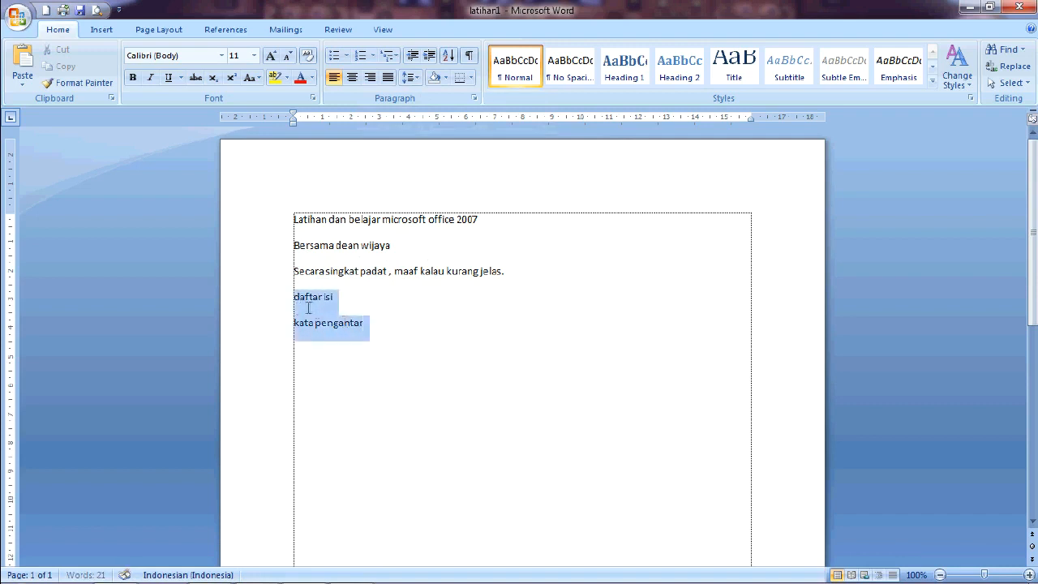
pyautogui.click(367, 61)
pyautogui.click(344, 313)
pyautogui.click(406, 316)
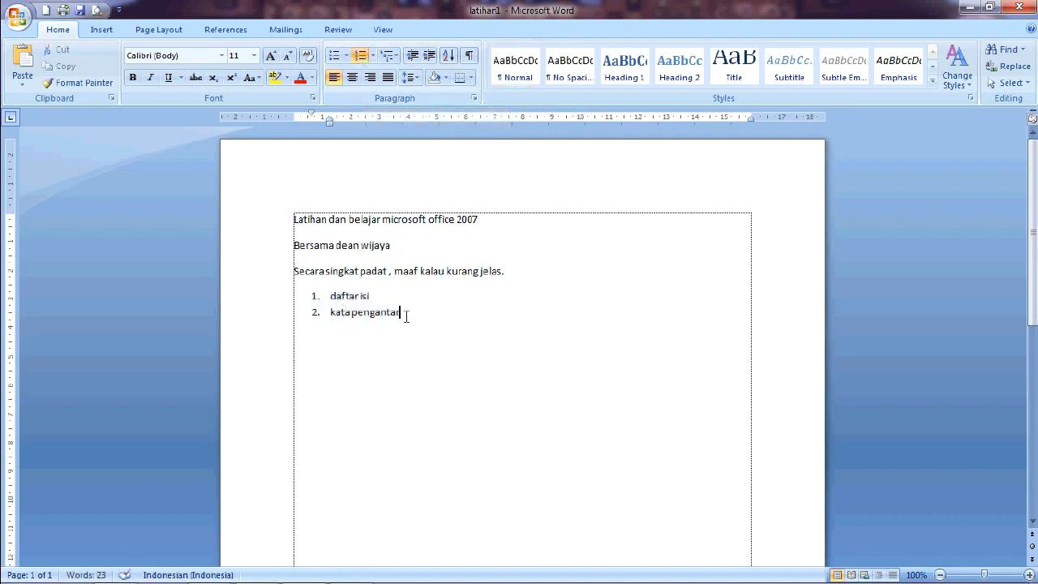
# Step: Add "pembukaan" as the third numbered item and start a fourth item
pyautogui.press('Return')
pyautogui.press('Return')
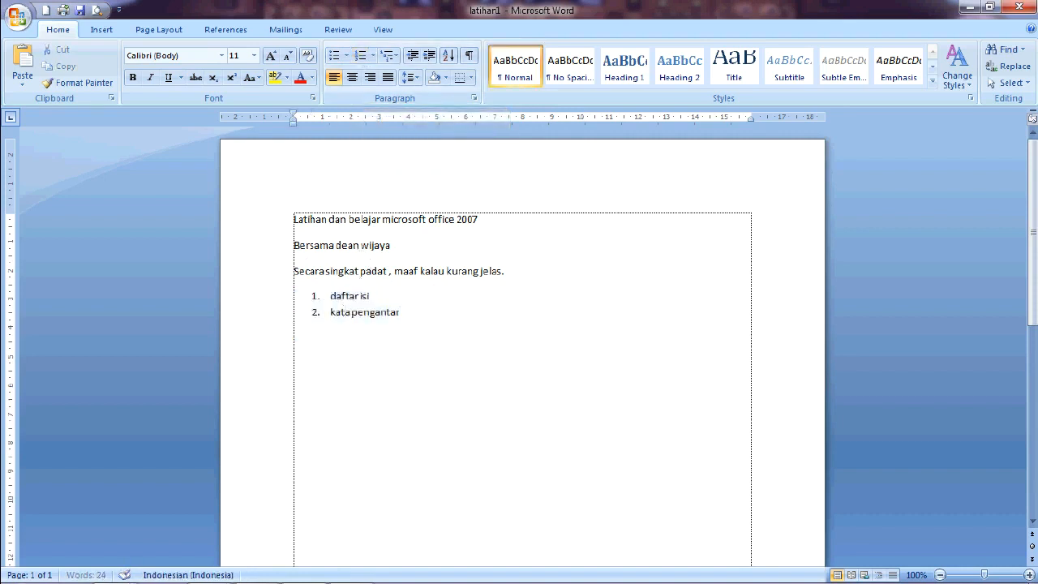
pyautogui.press('BackSpace')
pyautogui.press('BackSpace')
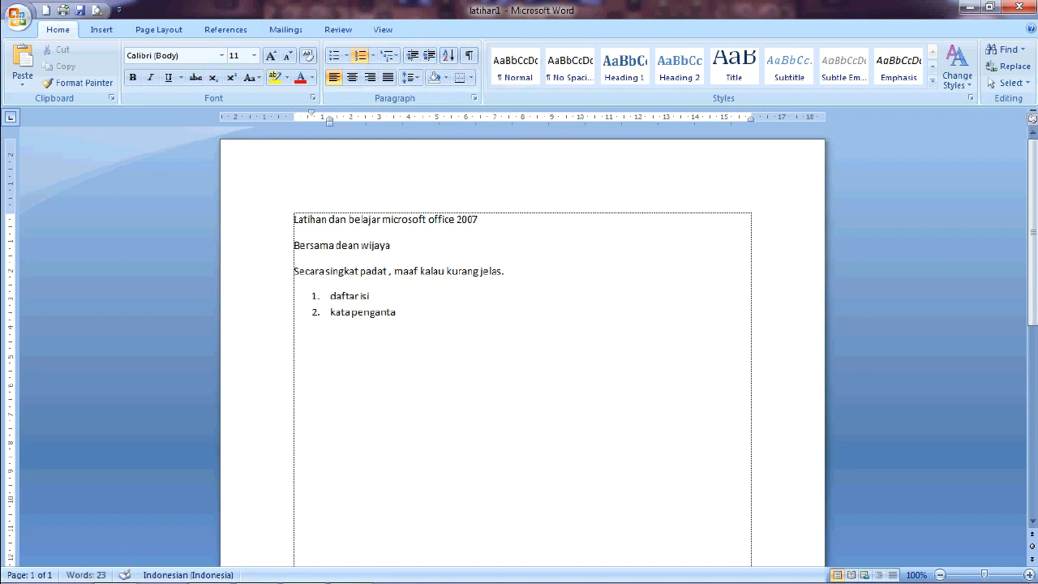
pyautogui.write('r')
pyautogui.write('pembukaan')
pyautogui.press('Return')
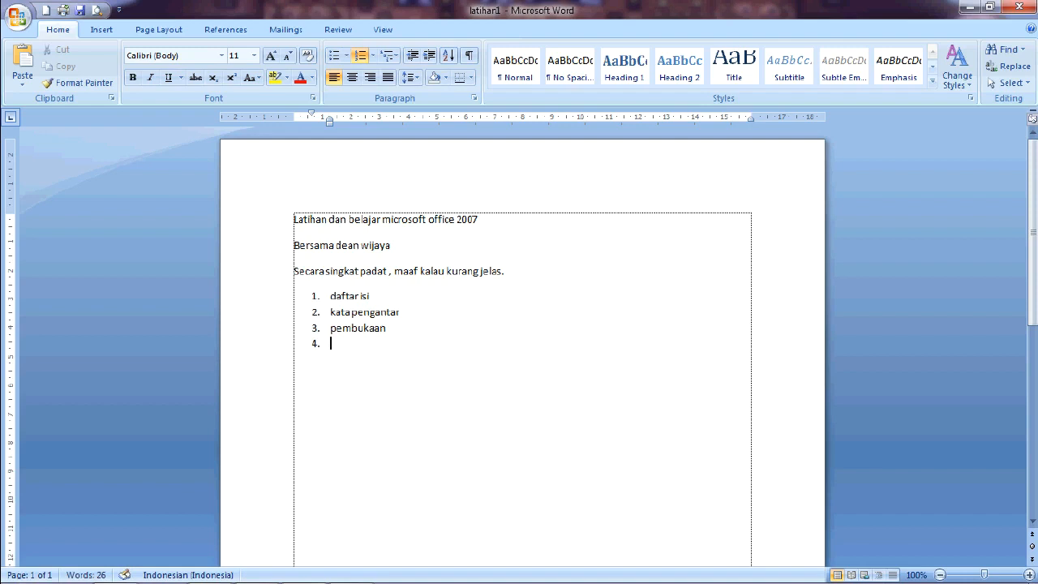
pyautogui.click(396, 58)
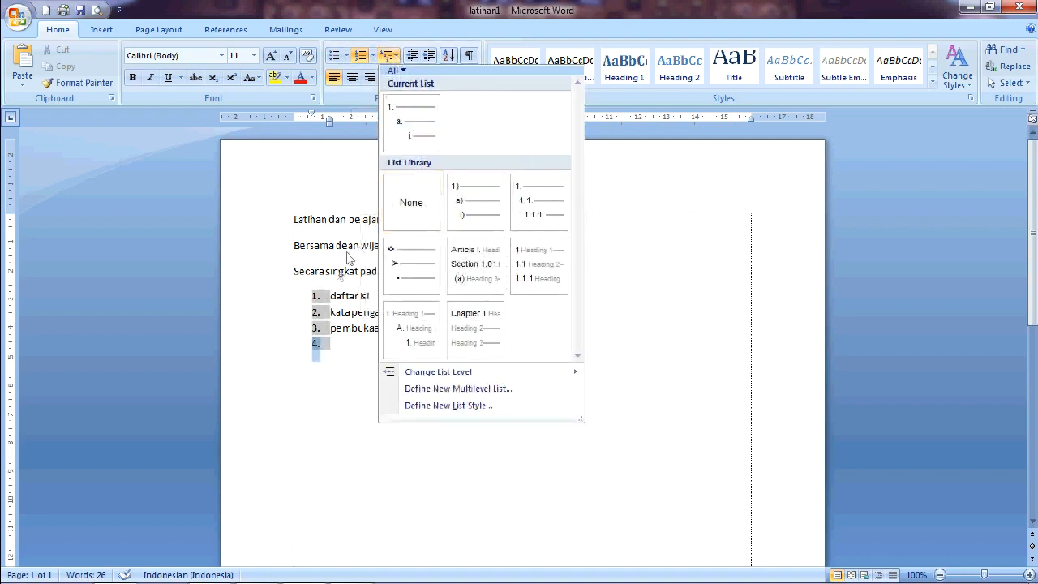
pyautogui.click(337, 344)
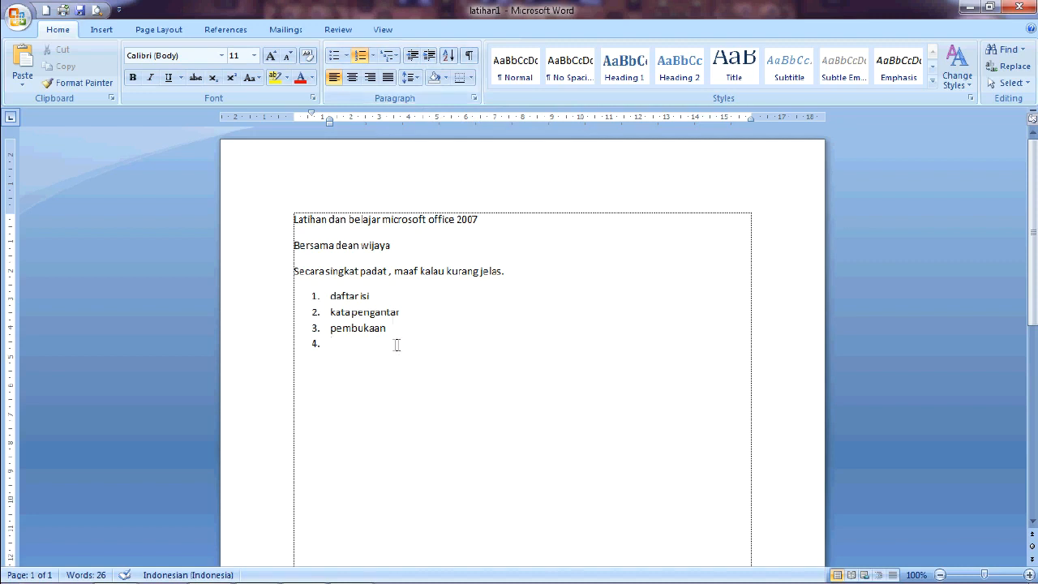
pyautogui.moveTo(397, 332); pyautogui.dragTo(336, 329)
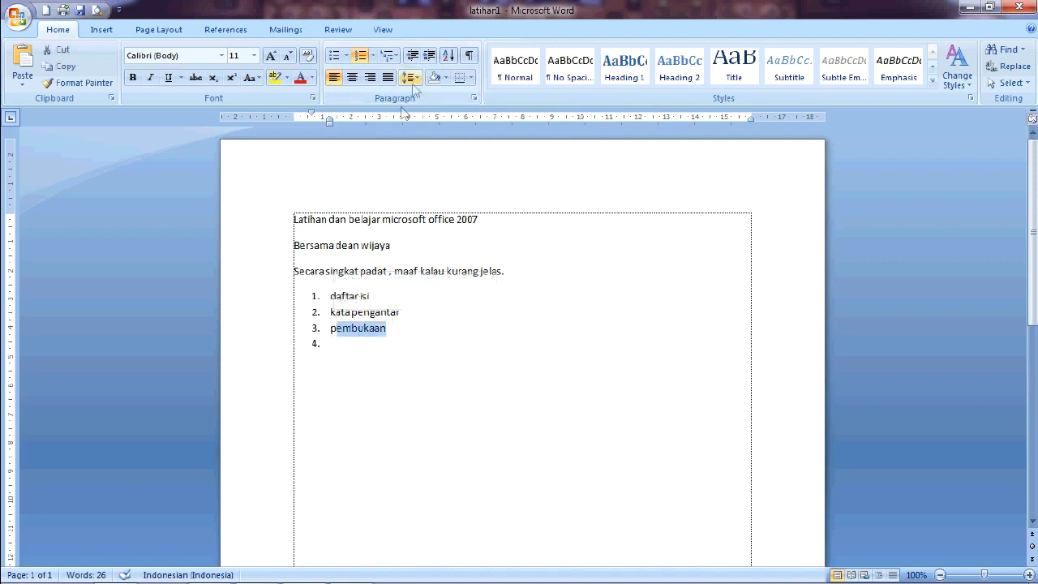
pyautogui.click(433, 55)
pyautogui.click(508, 328)
pyautogui.hotkey('ctrl', 'z')
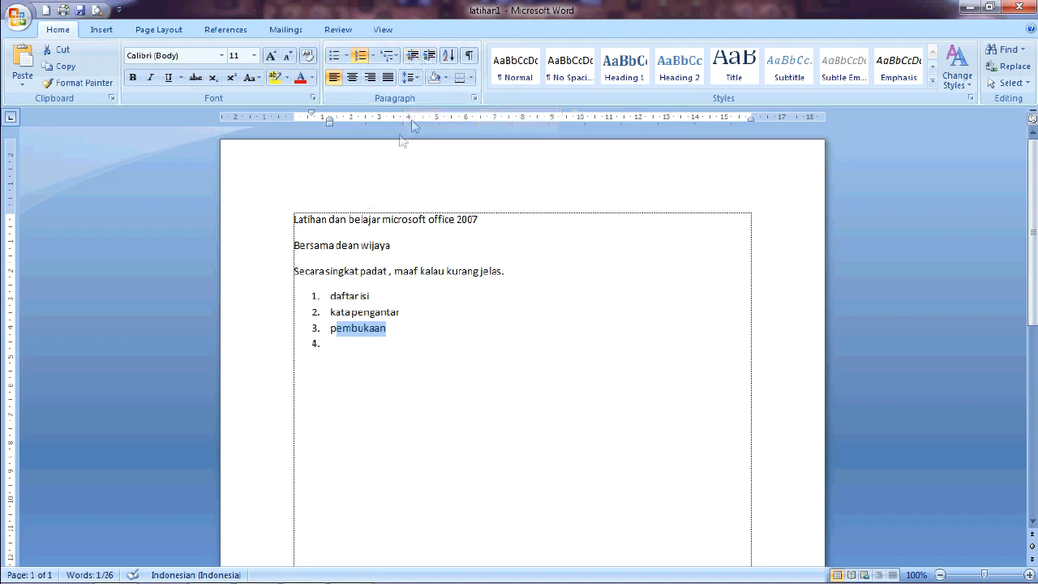
# Step: Insert three tabs after "Secara singkat padat ," in the third line
pyautogui.click(394, 271)
pyautogui.press('Tab')
pyautogui.press('Tab')
pyautogui.press('Tab')
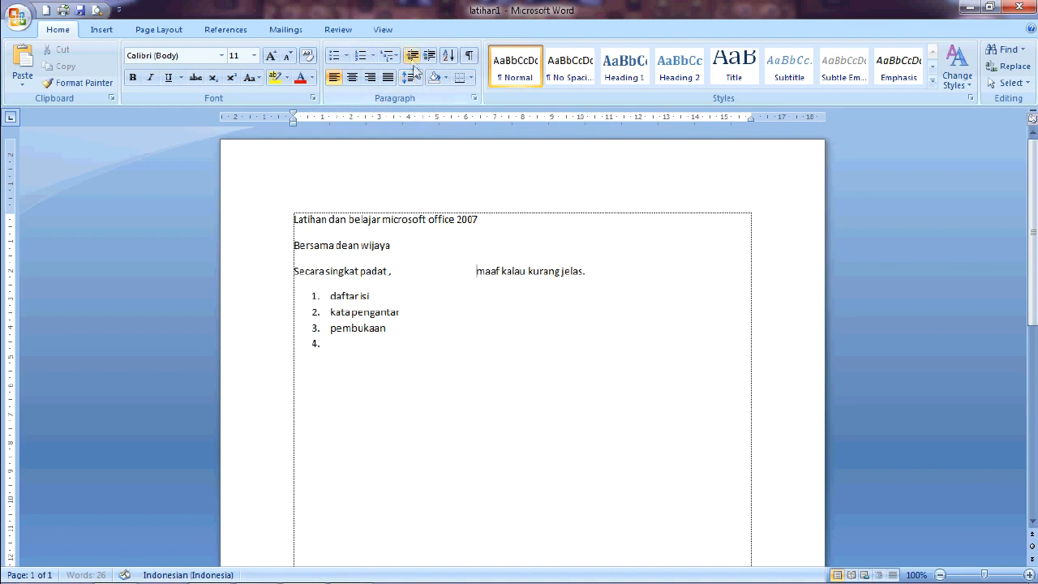
# Step: Increase the third paragraph's indent several times, then decrease it back to the margin
pyautogui.moveTo(485, 281); pyautogui.dragTo(601, 282)
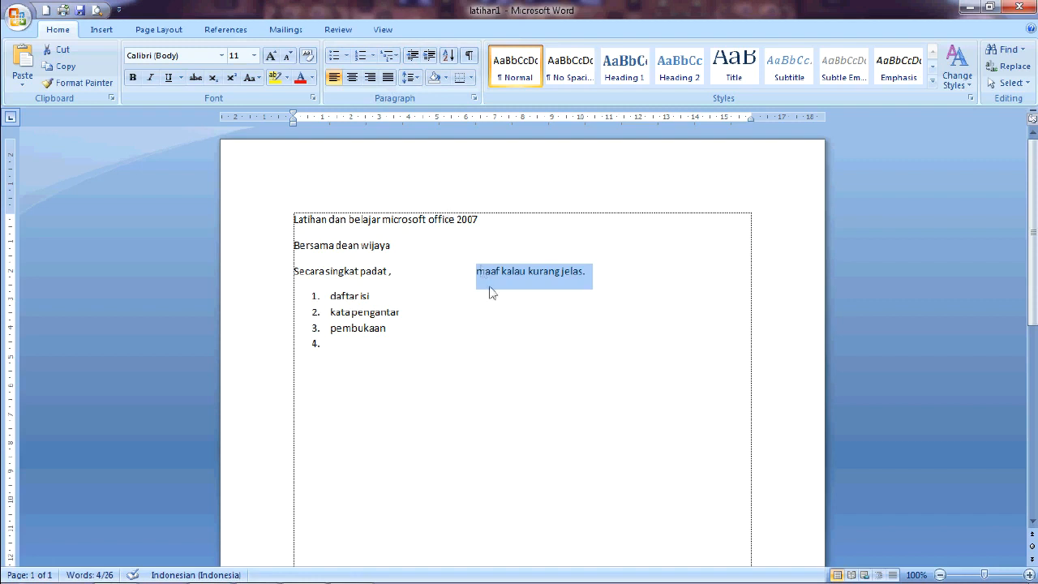
pyautogui.click(429, 55)
pyautogui.click(429, 55)
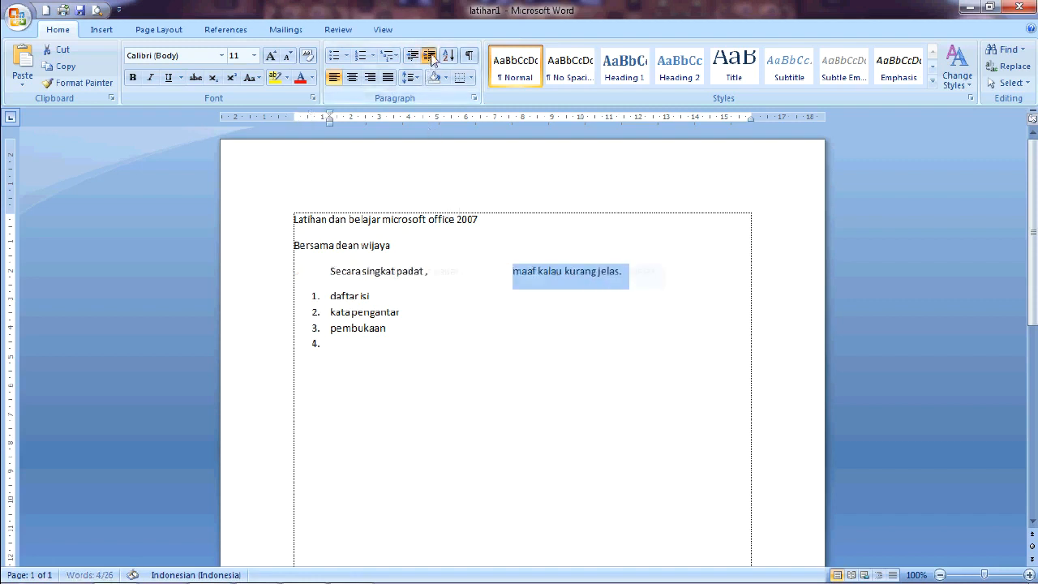
pyautogui.click(429, 55)
pyautogui.click(429, 56)
pyautogui.click(429, 55)
pyautogui.click(408, 55)
pyautogui.click(408, 55)
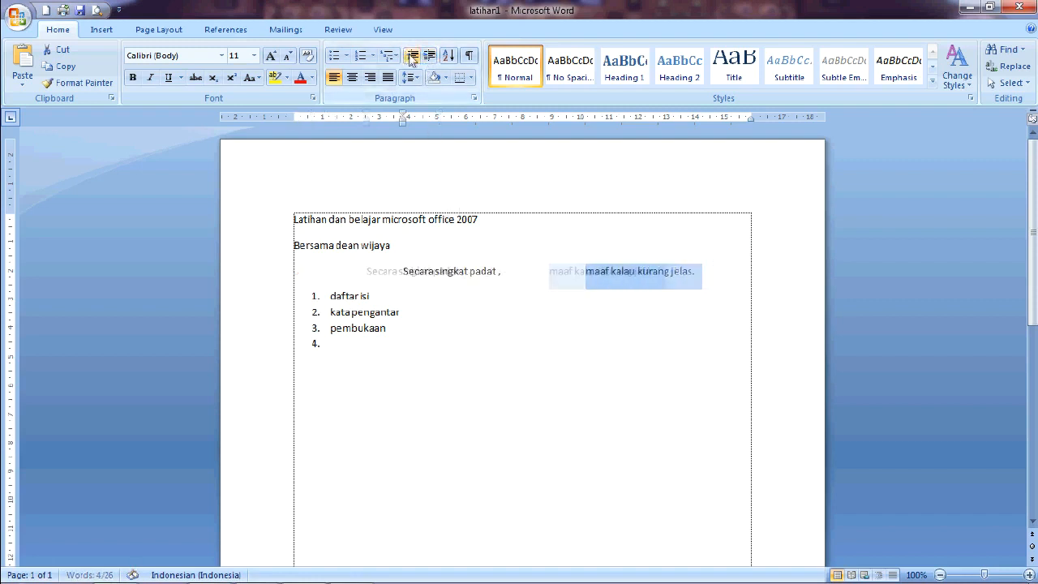
pyautogui.click(408, 55)
pyautogui.click(408, 56)
pyautogui.click(408, 55)
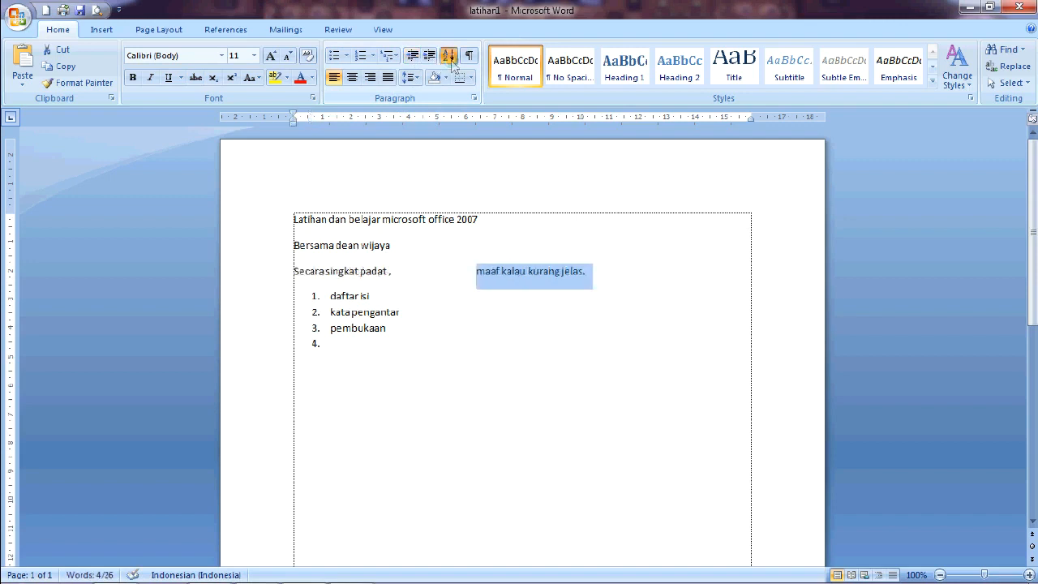
pyautogui.click(447, 55)
pyautogui.click(653, 171)
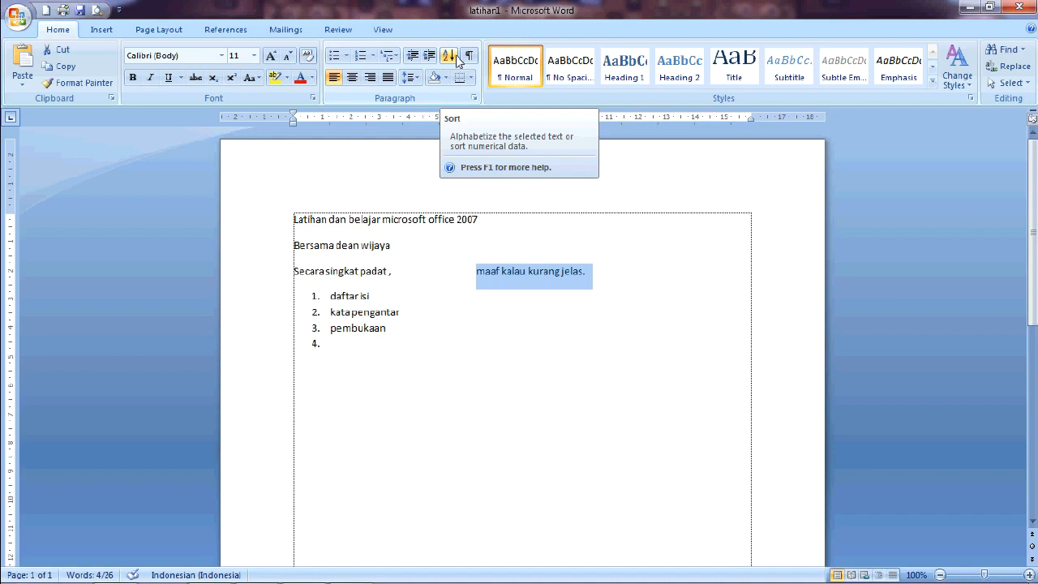
pyautogui.moveTo(297, 374); pyautogui.dragTo(308, 297)
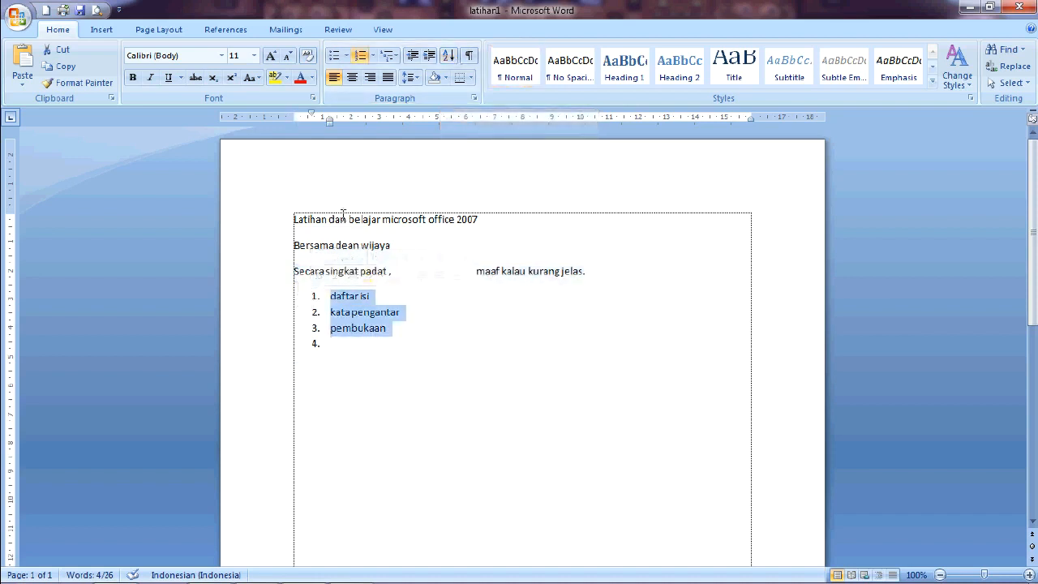
pyautogui.click(448, 61)
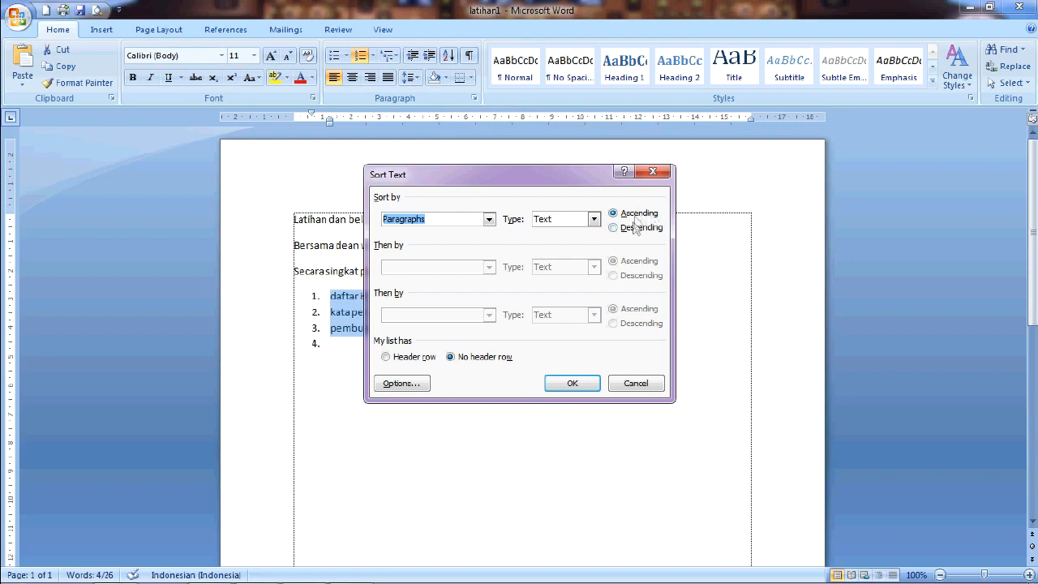
pyautogui.click(641, 170)
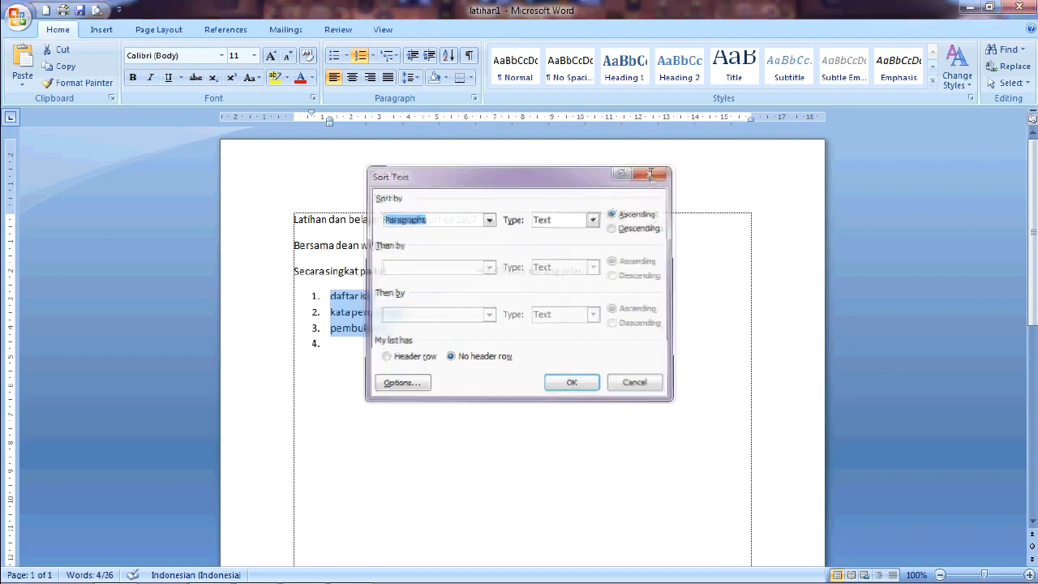
# Step: Sort the three numbered list items by paragraph text in descending order
pyautogui.click(363, 353)
pyautogui.moveTo(354, 355); pyautogui.dragTo(385, 267)
pyautogui.moveTo(392, 359); pyautogui.dragTo(325, 294)
pyautogui.click(448, 55)
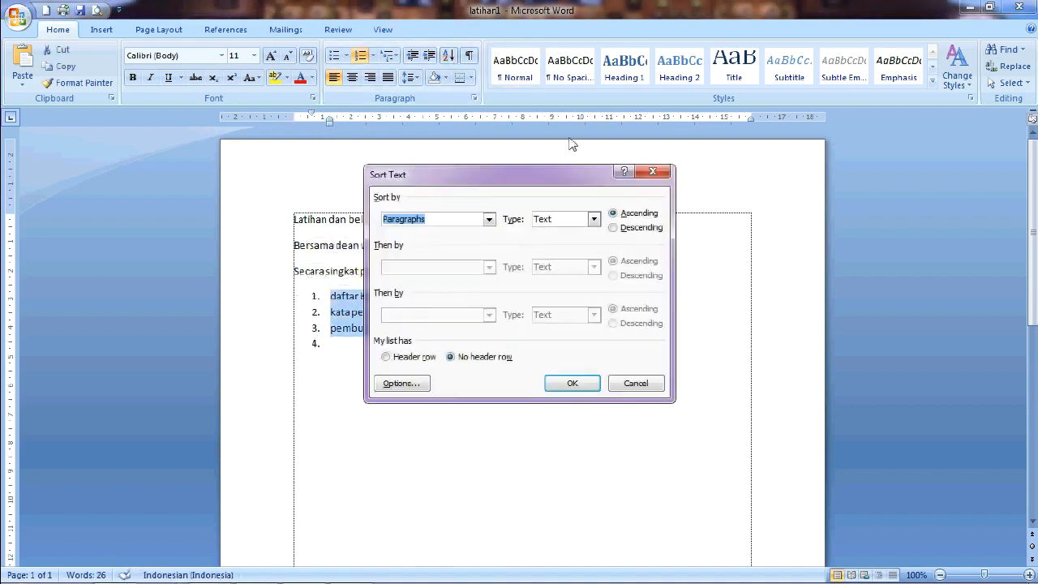
pyautogui.click(616, 229)
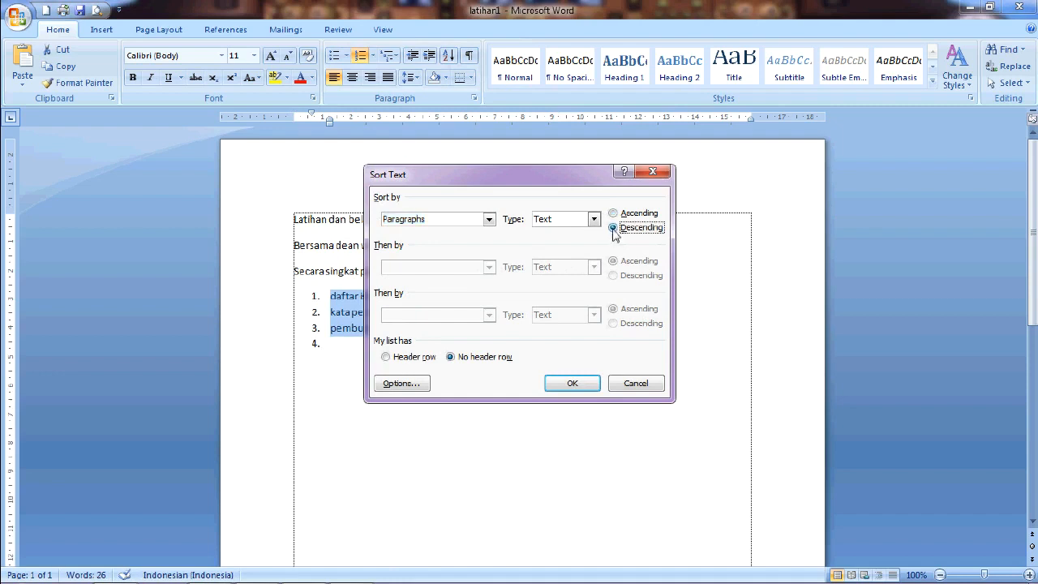
pyautogui.click(572, 383)
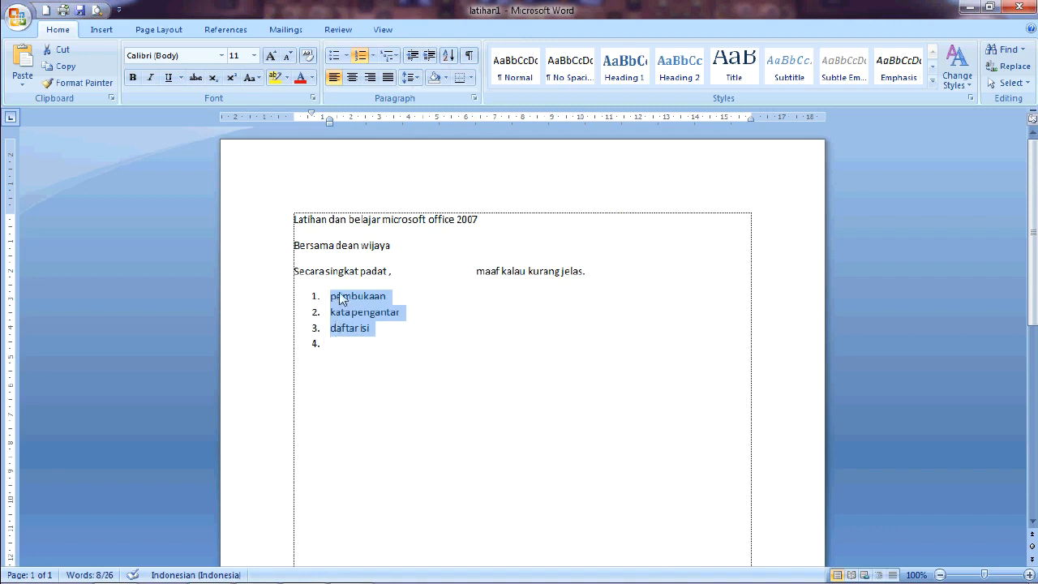
# Step: Sort the selected numbered list items by paragraph text in ascending order
pyautogui.click(448, 55)
pyautogui.click(613, 213)
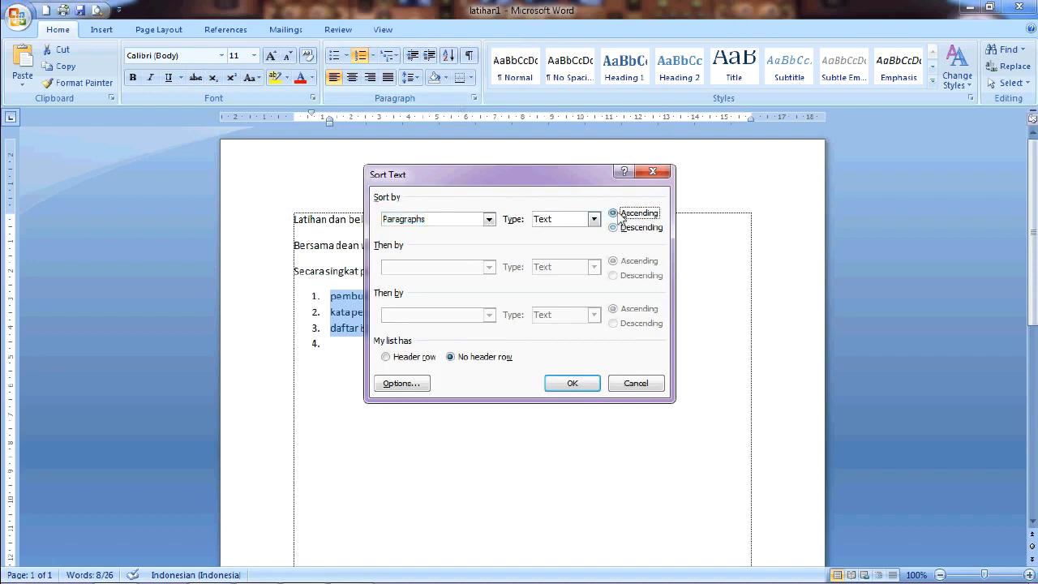
pyautogui.click(572, 381)
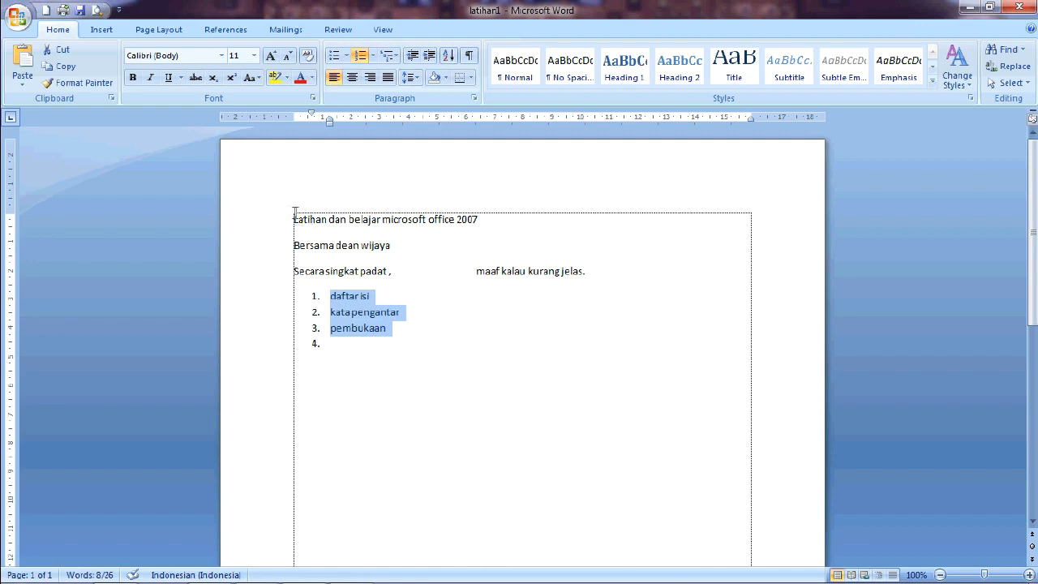
pyautogui.moveTo(297, 215); pyautogui.dragTo(351, 348)
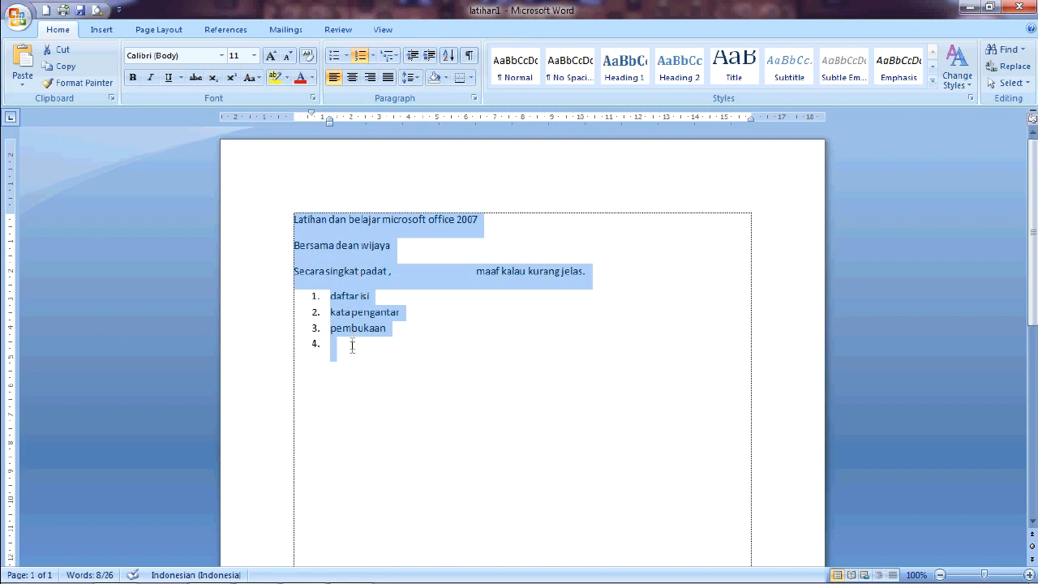
pyautogui.click(448, 55)
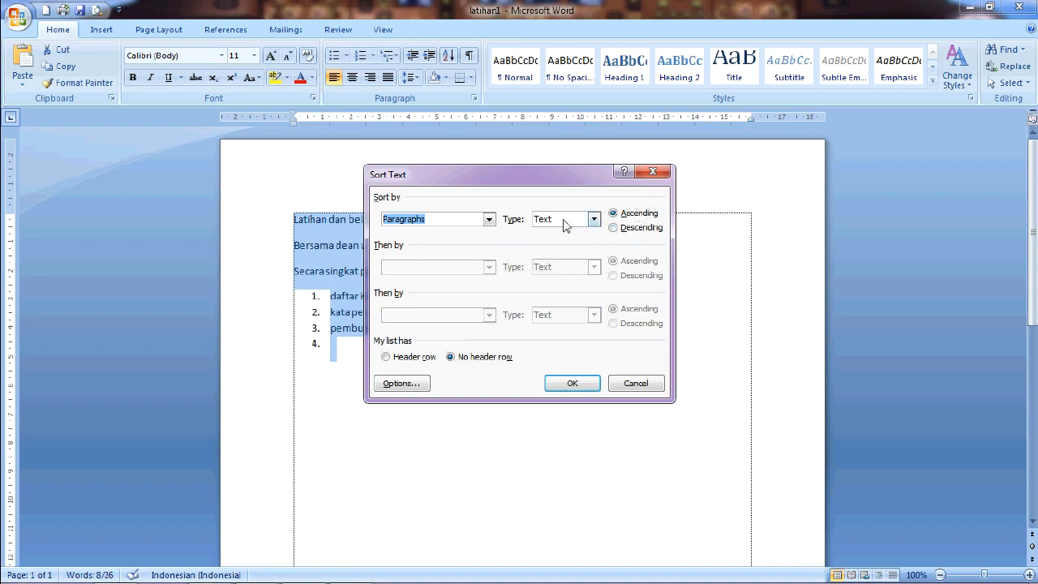
pyautogui.click(650, 172)
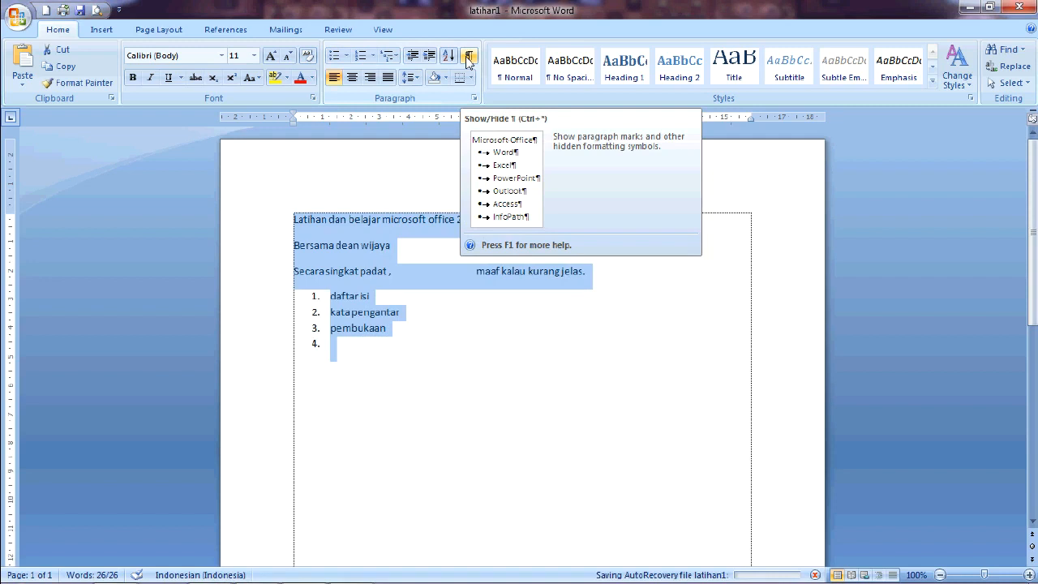
# Step: Show paragraph marks and other hidden formatting symbols in the document
pyautogui.moveTo(383, 343); pyautogui.dragTo(288, 230)
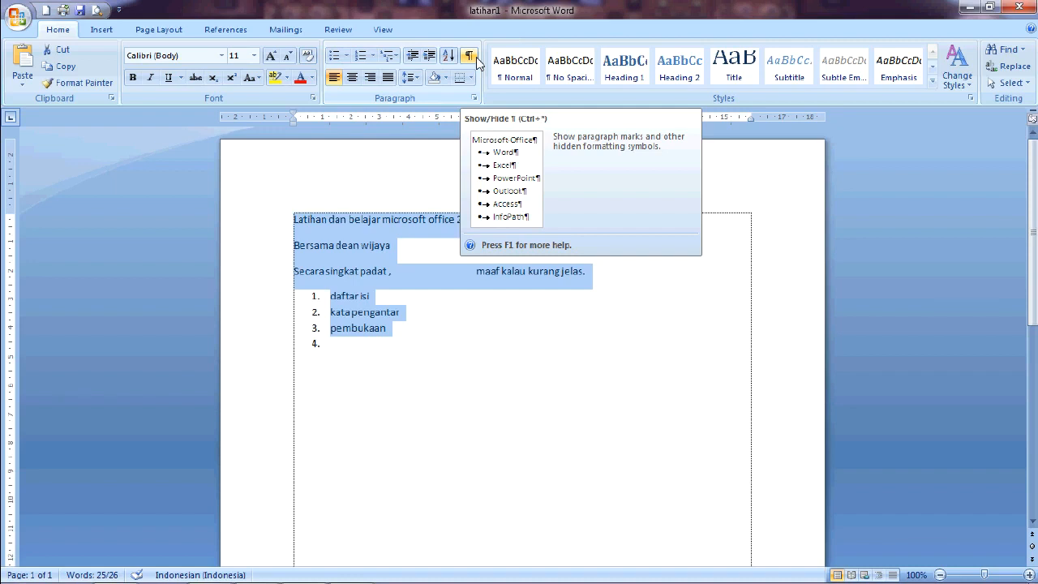
pyautogui.click(469, 57)
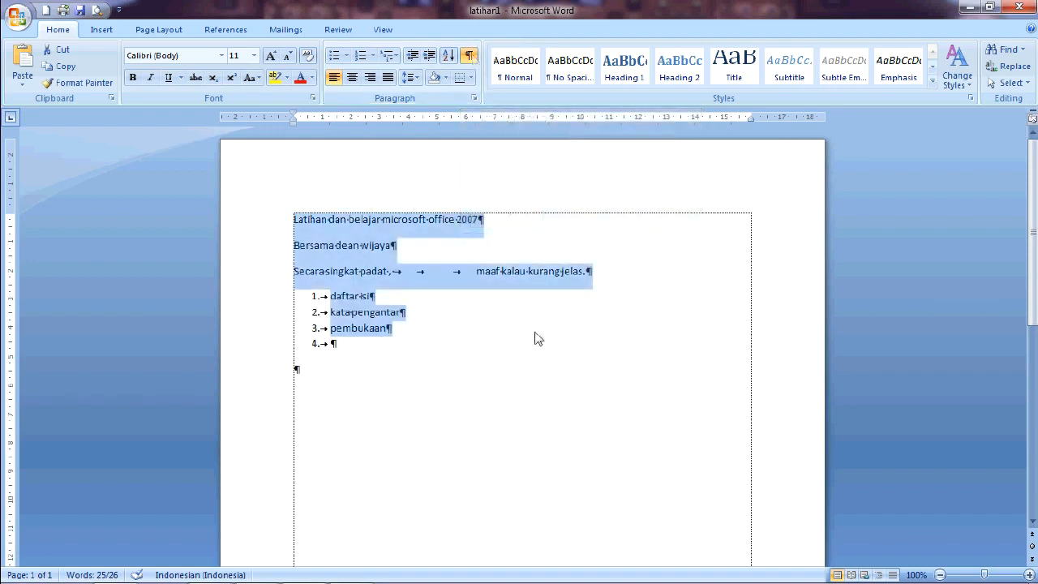
pyautogui.click(504, 234)
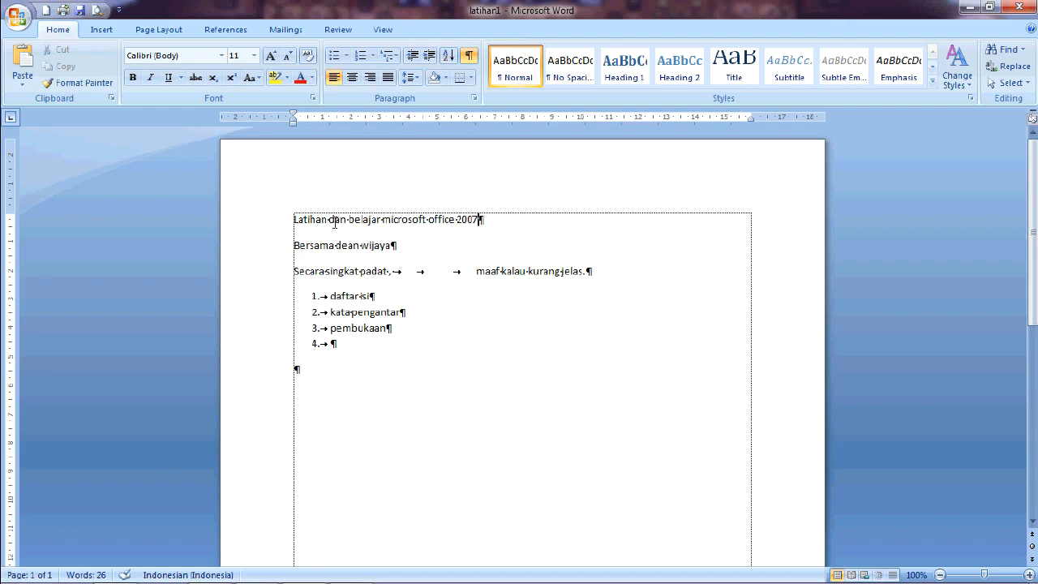
pyautogui.scroll(3, 409, 241)
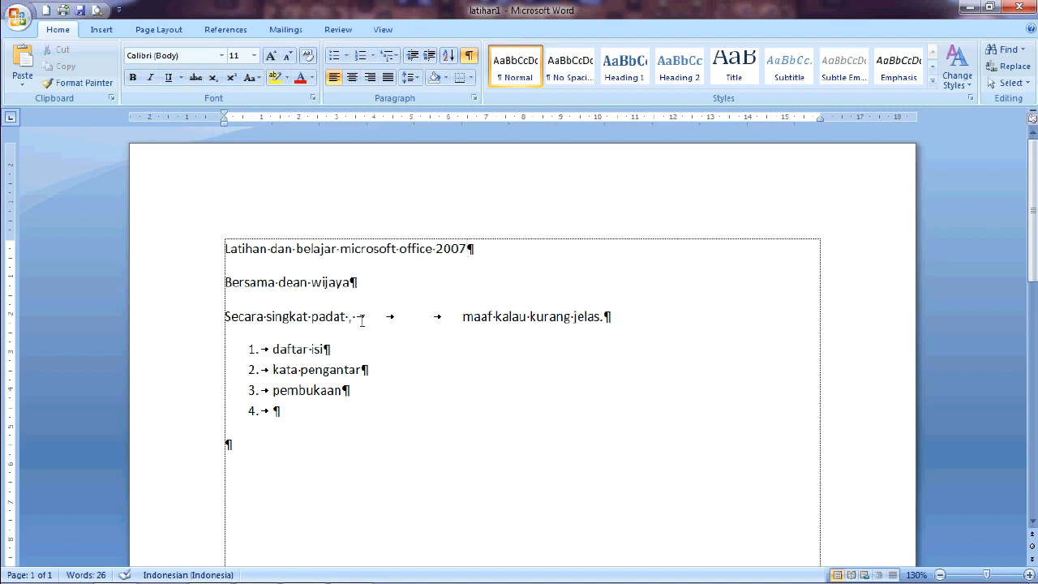
pyautogui.click(439, 317)
pyautogui.click(389, 317)
pyautogui.click(273, 349)
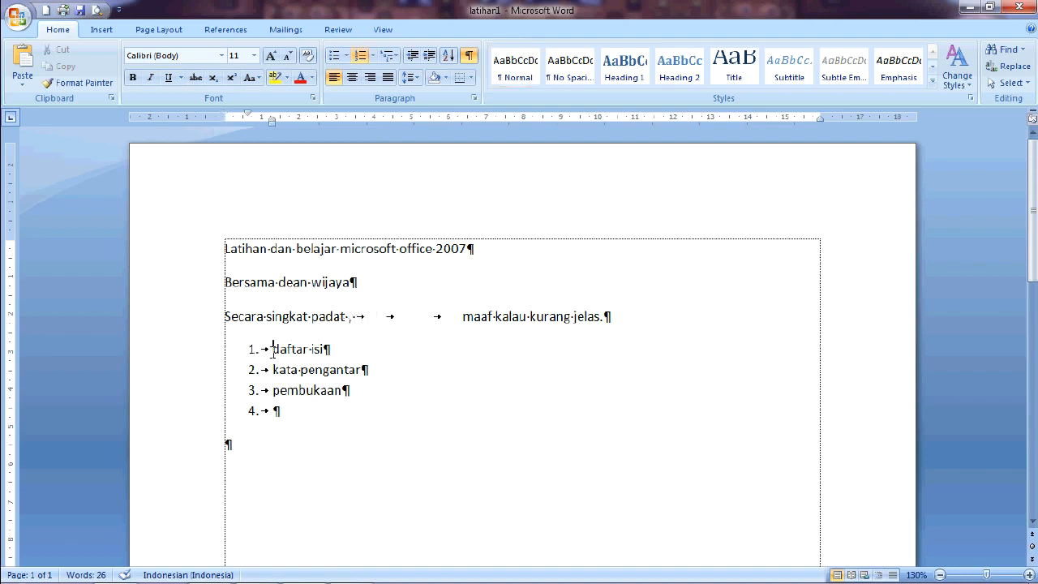
pyautogui.click(334, 315)
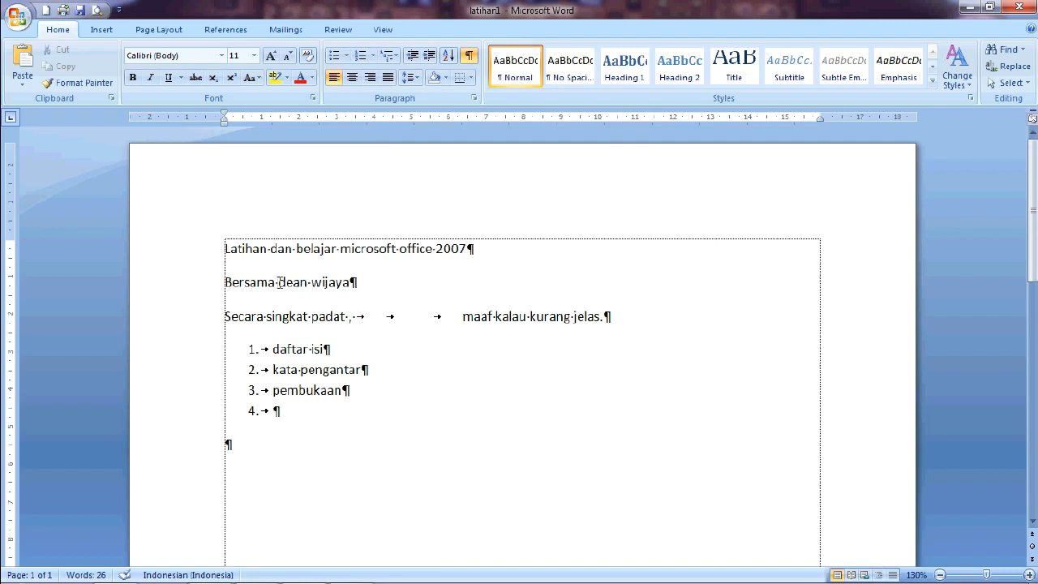
pyautogui.press('BackSpace')
pyautogui.click(308, 281)
pyautogui.press('BackSpace')
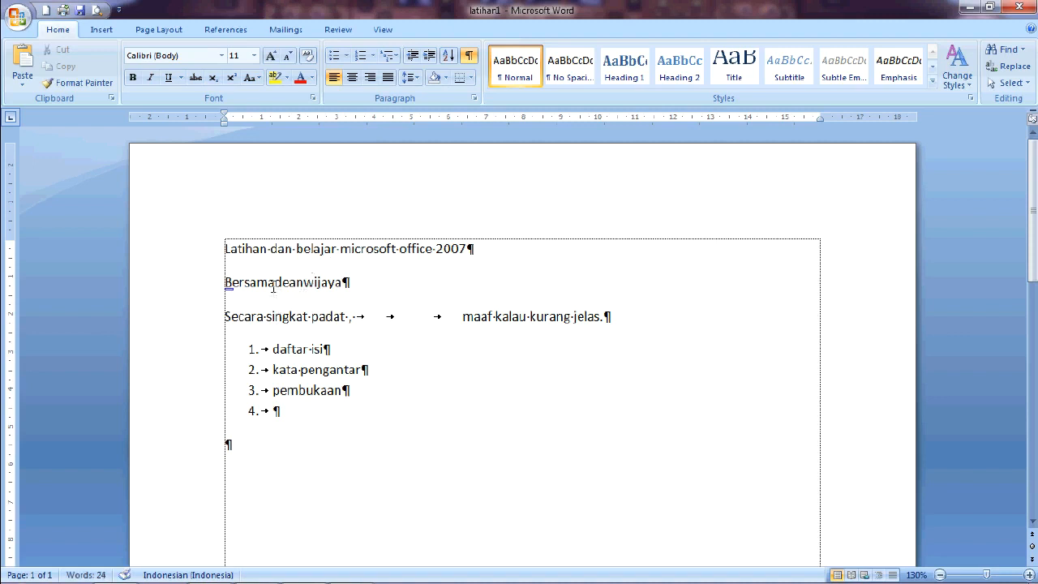
pyautogui.click(276, 284)
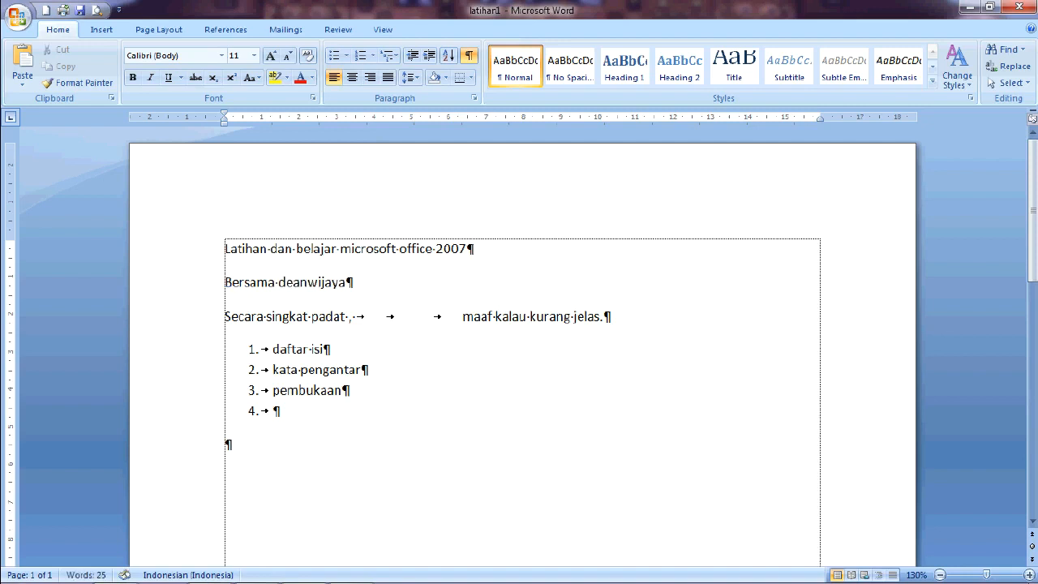
pyautogui.click(307, 282)
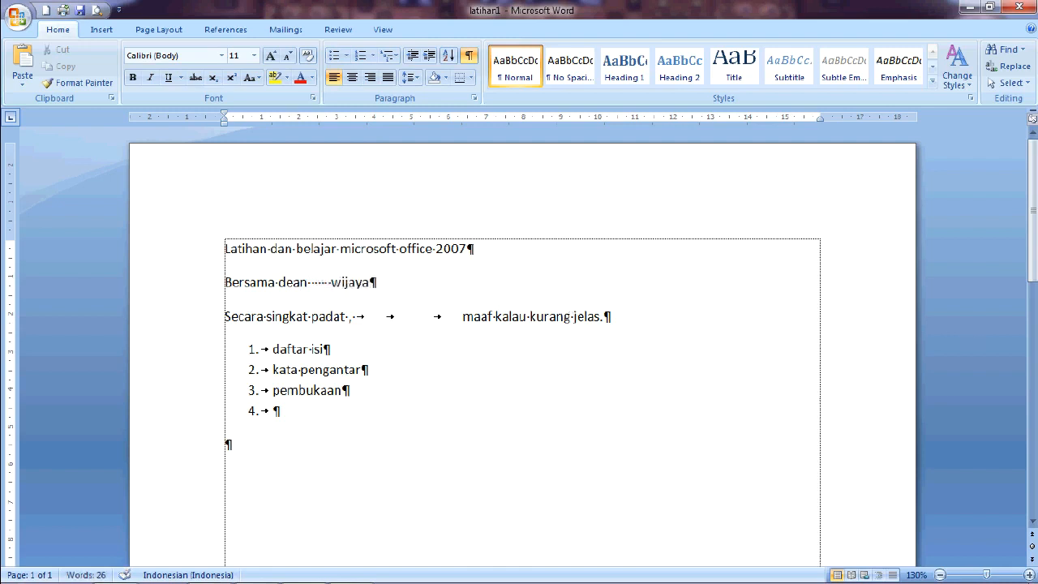
pyautogui.press('BackSpace')
pyautogui.press('BackSpace')
pyautogui.press('BackSpace')
pyautogui.press('BackSpace')
pyautogui.press('BackSpace')
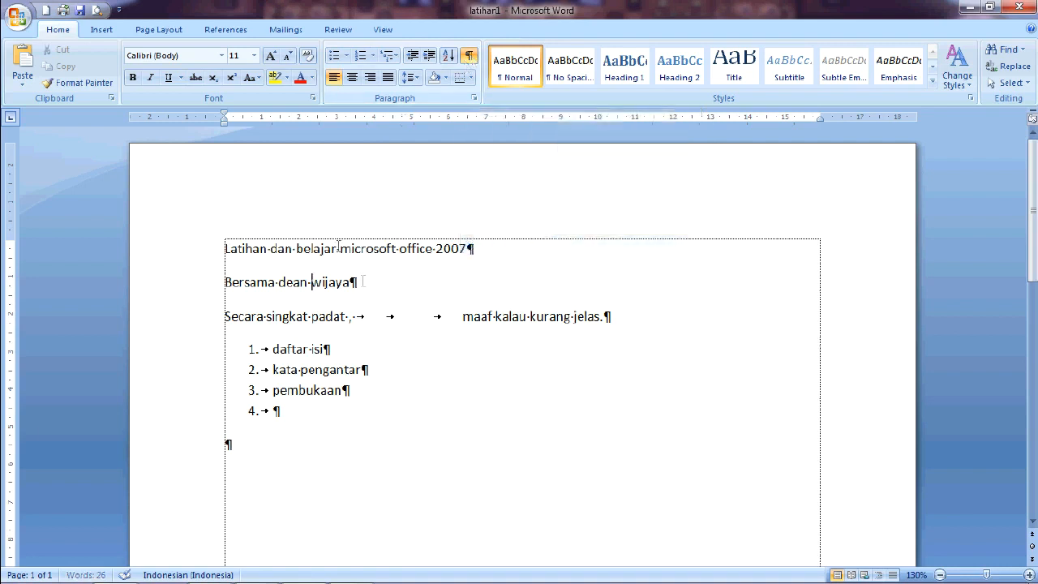
# Step: Select all the text and hide the paragraph marks and formatting symbols again
pyautogui.moveTo(420, 431); pyautogui.dragTo(240, 315)
pyautogui.click(400, 407)
pyautogui.hotkey('ctrl', 'a')
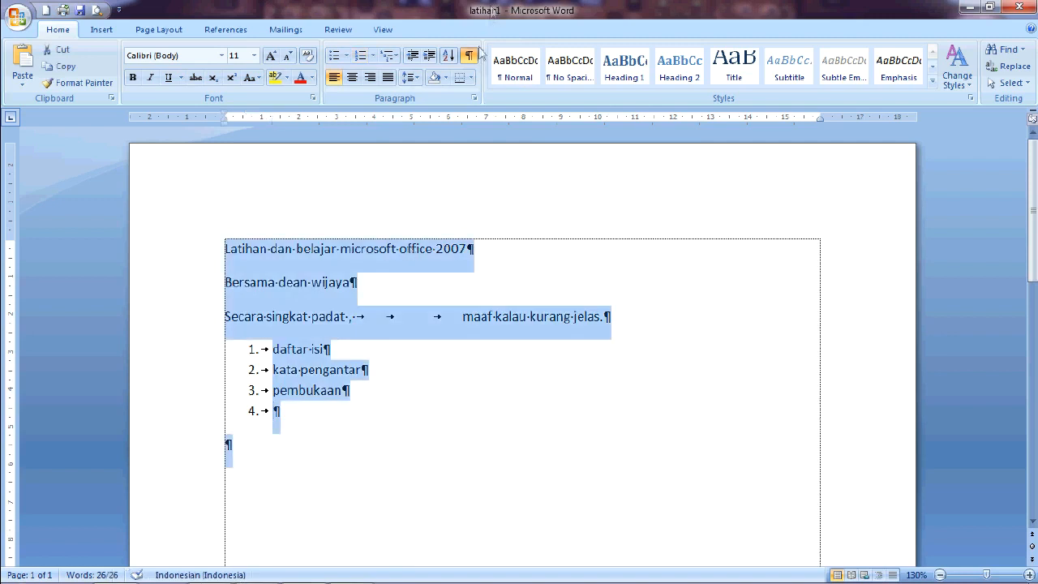
pyautogui.click(469, 55)
pyautogui.click(466, 398)
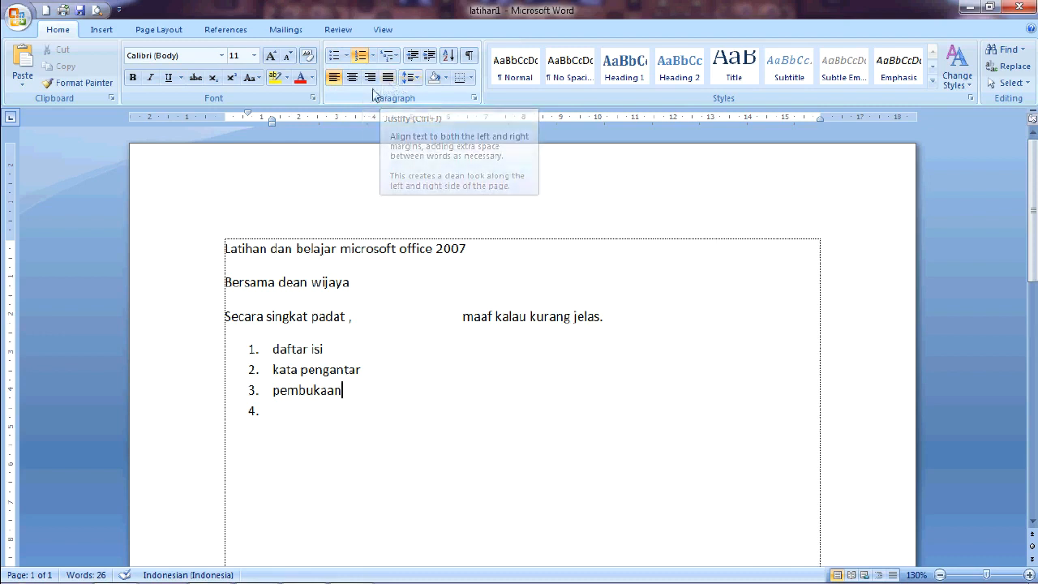
# Step: Center-align all the text from the title line through the list
pyautogui.moveTo(361, 419); pyautogui.dragTo(233, 236)
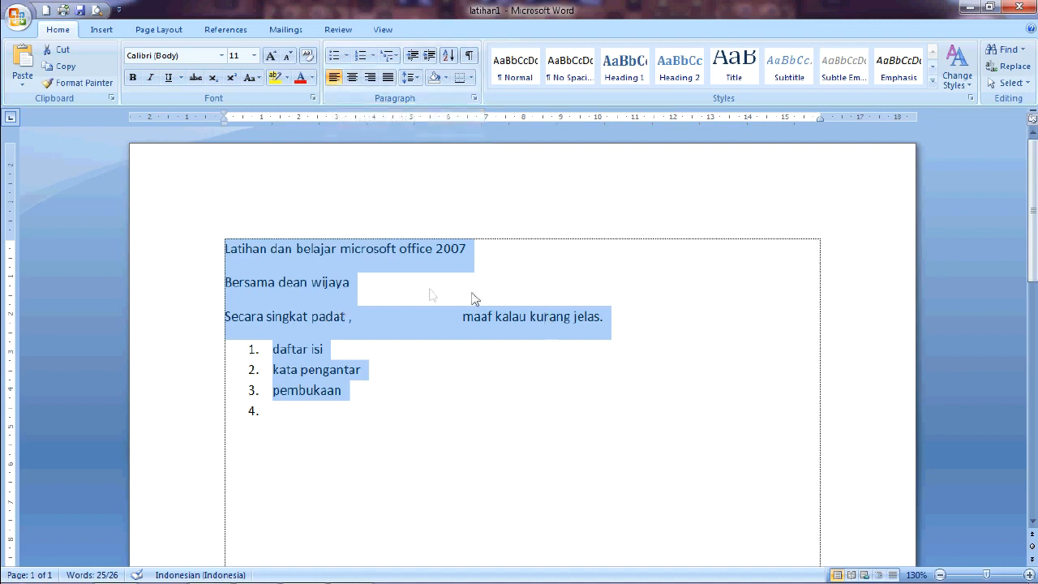
pyautogui.moveTo(231, 248)
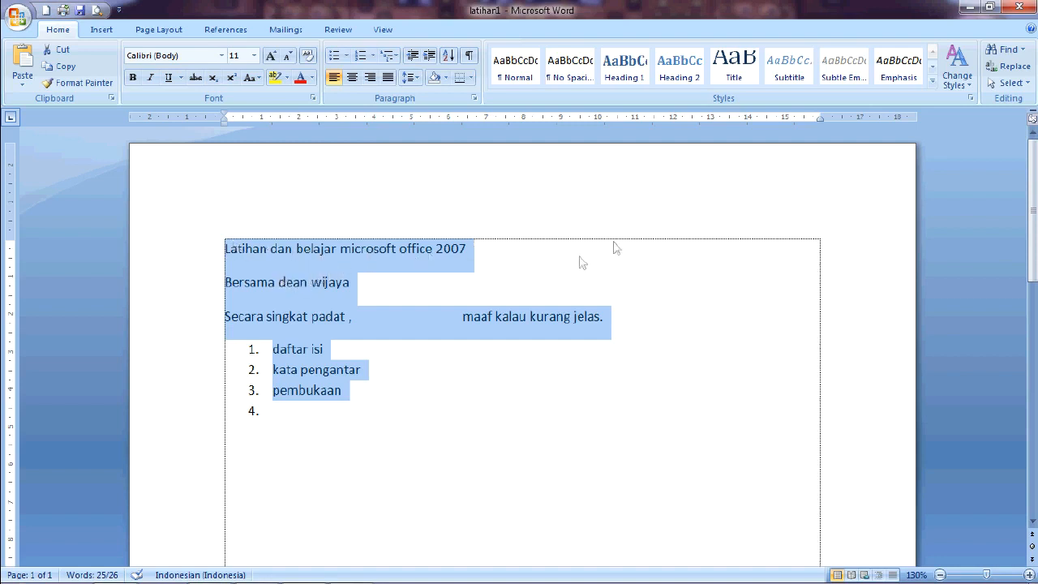
pyautogui.click(358, 82)
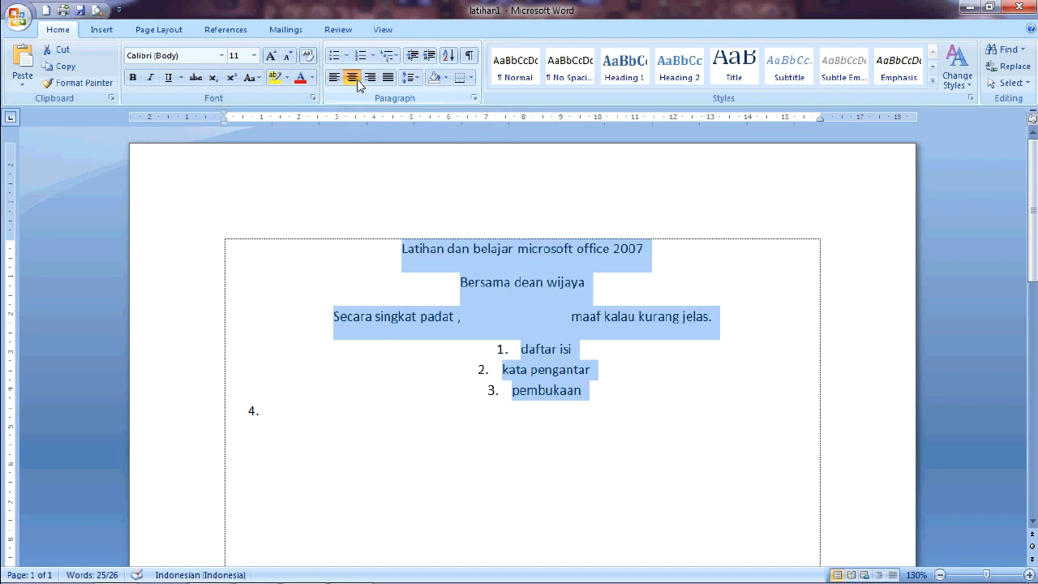
# Step: Reselect the text including the empty fourth list item, center it, then align it to the right
pyautogui.click(403, 250)
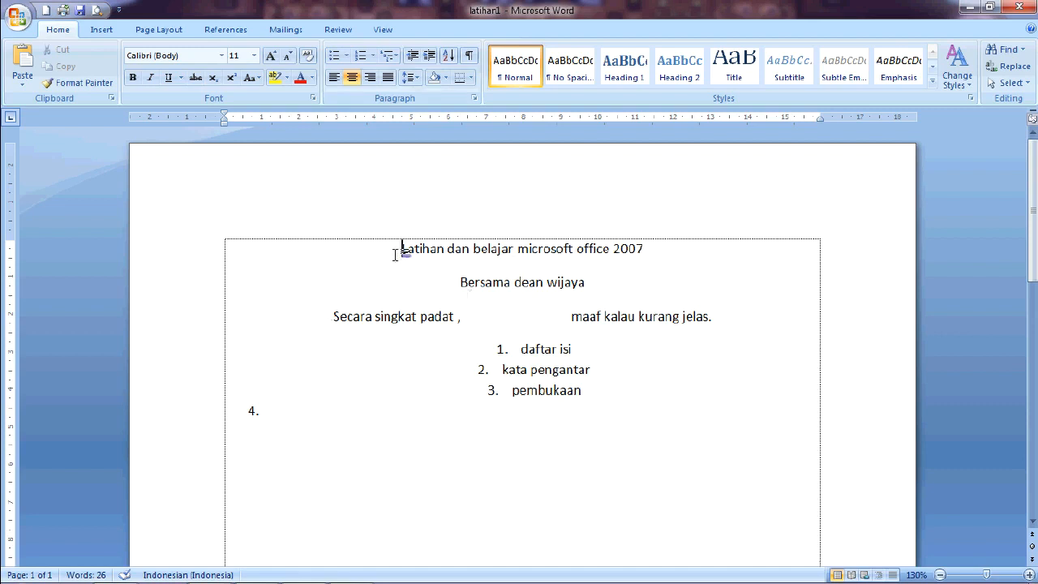
pyautogui.moveTo(395, 254); pyautogui.dragTo(549, 412)
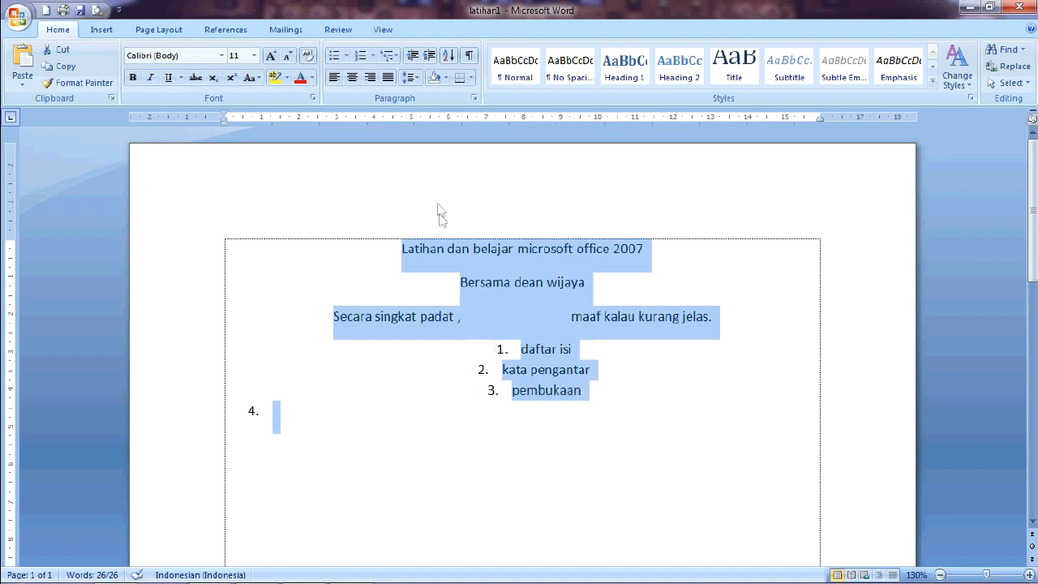
pyautogui.click(352, 77)
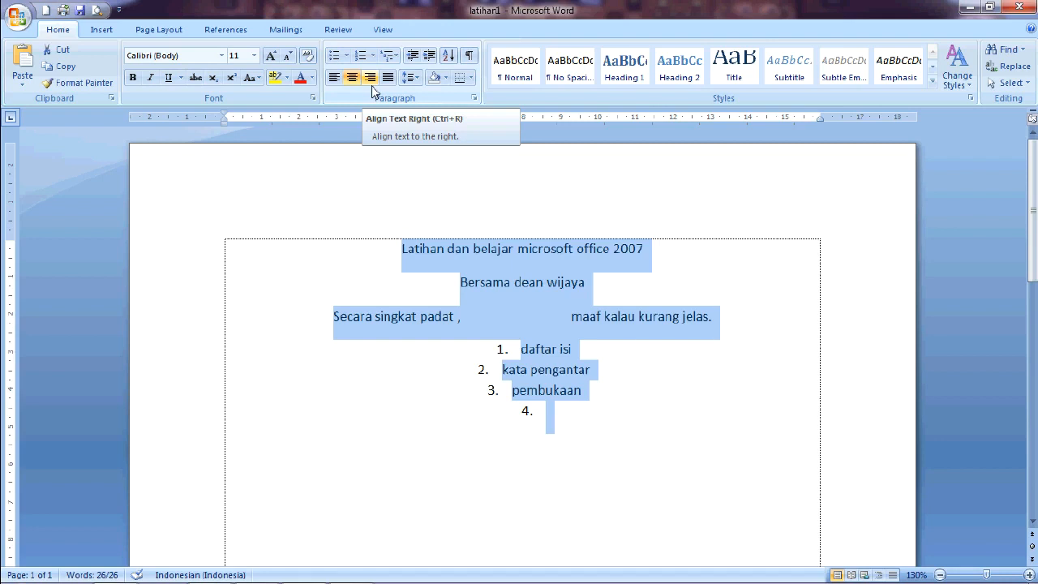
pyautogui.click(371, 83)
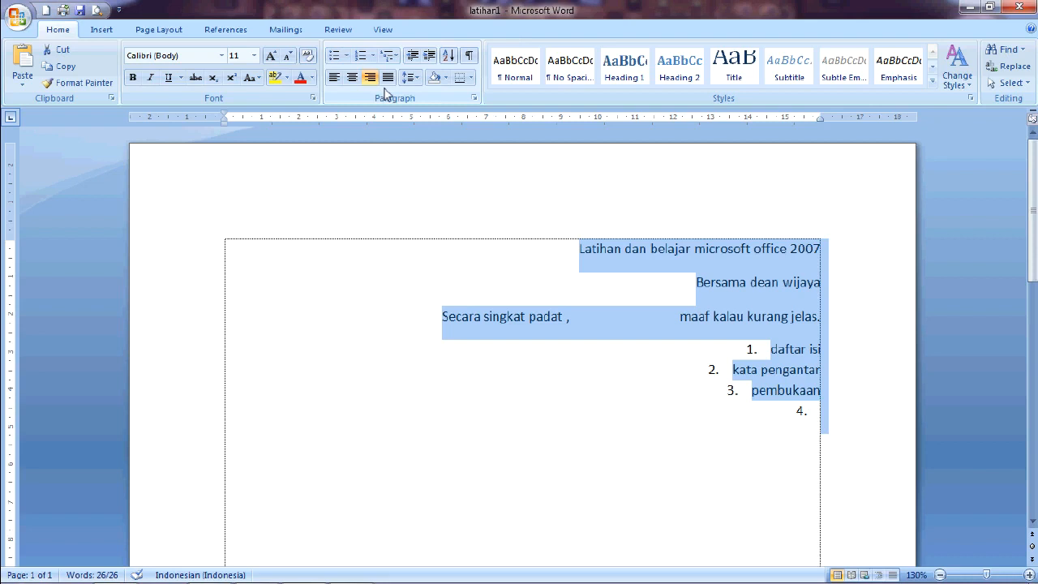
# Step: Reselect all the text and align it to the left
pyautogui.click(574, 249)
pyautogui.moveTo(571, 248); pyautogui.dragTo(823, 428)
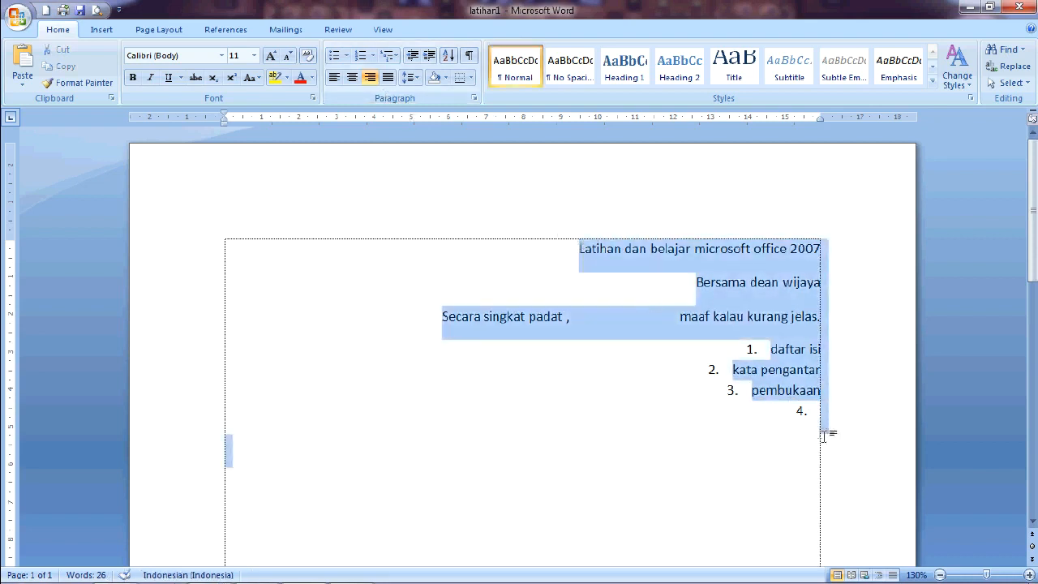
pyautogui.click(339, 81)
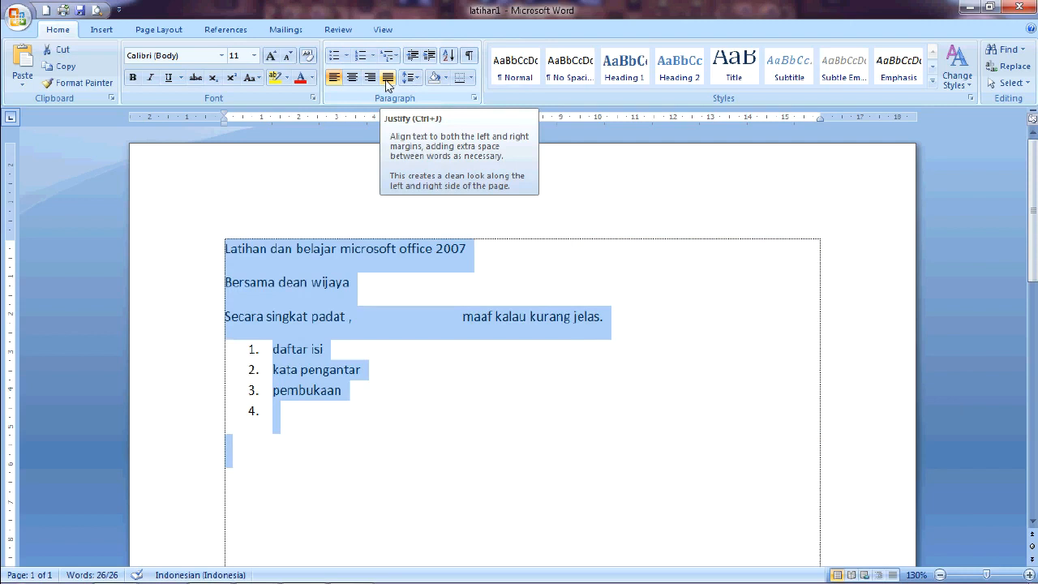
# Step: Merge the first three lines into one paragraph by removing the line breaks and tab gaps between them
pyautogui.click(228, 283)
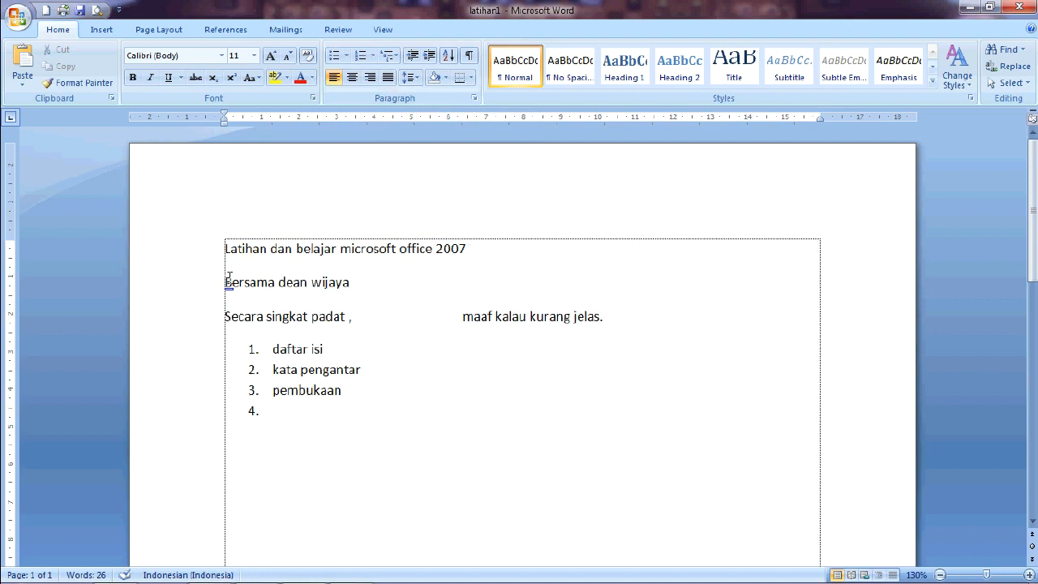
pyautogui.press('BackSpace')
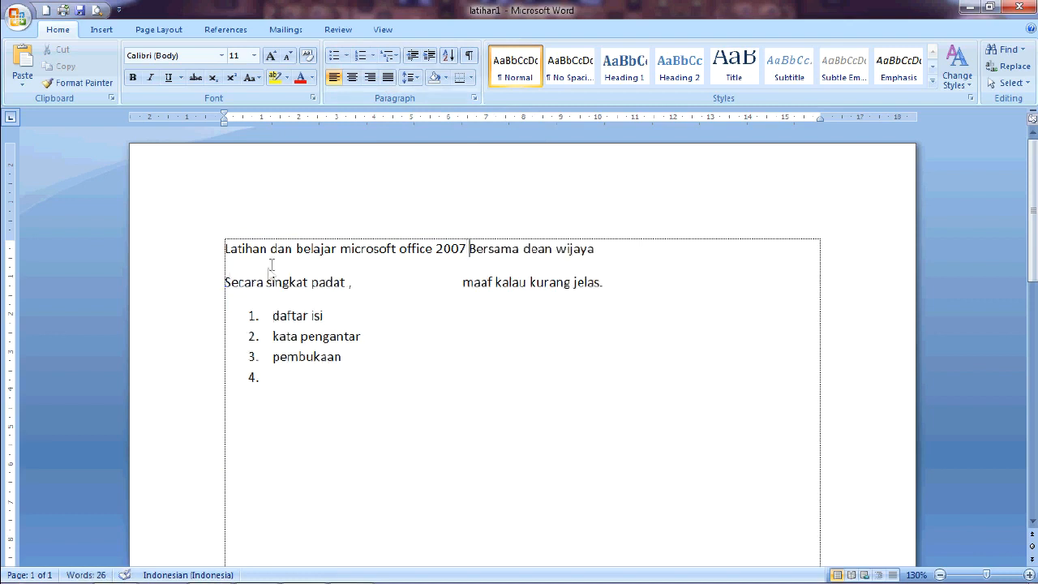
pyautogui.click(227, 282)
pyautogui.press('BackSpace')
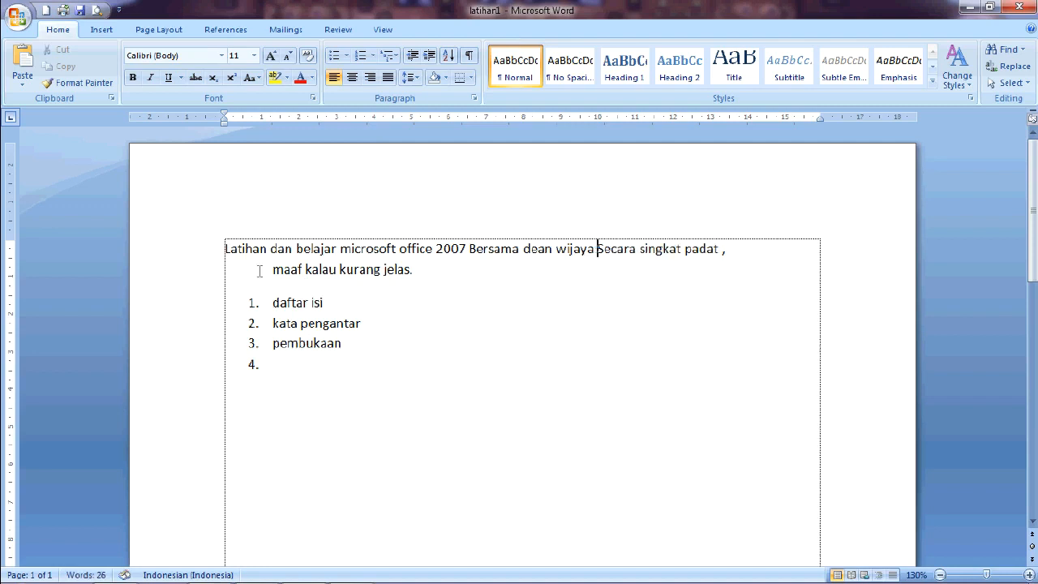
pyautogui.press('BackSpace')
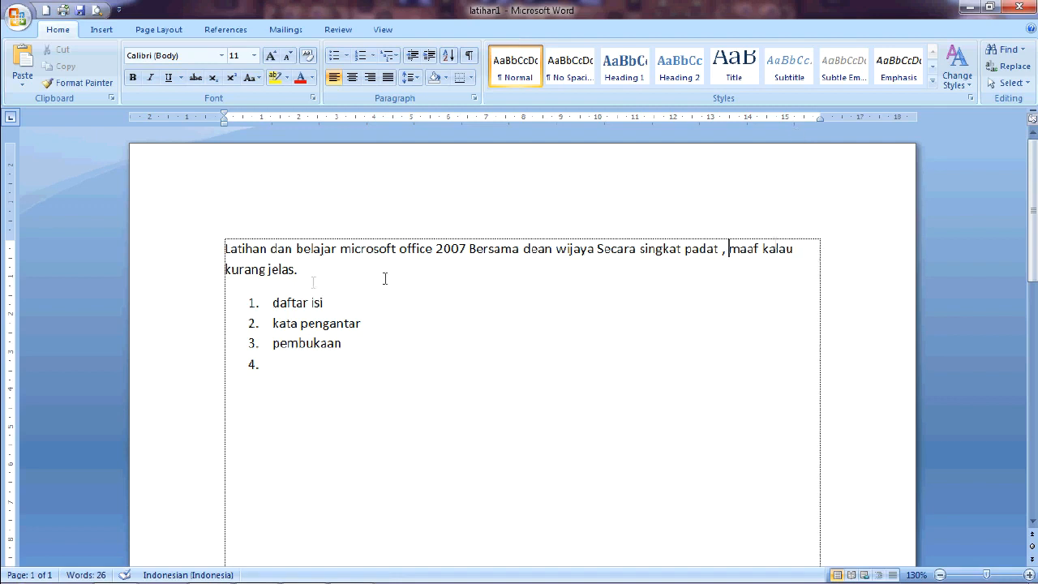
pyautogui.click(226, 270)
pyautogui.press('BackSpace')
# Step: Justify the merged paragraph, then justify all the text including the numbered list
pyautogui.tripleClick(343, 281)
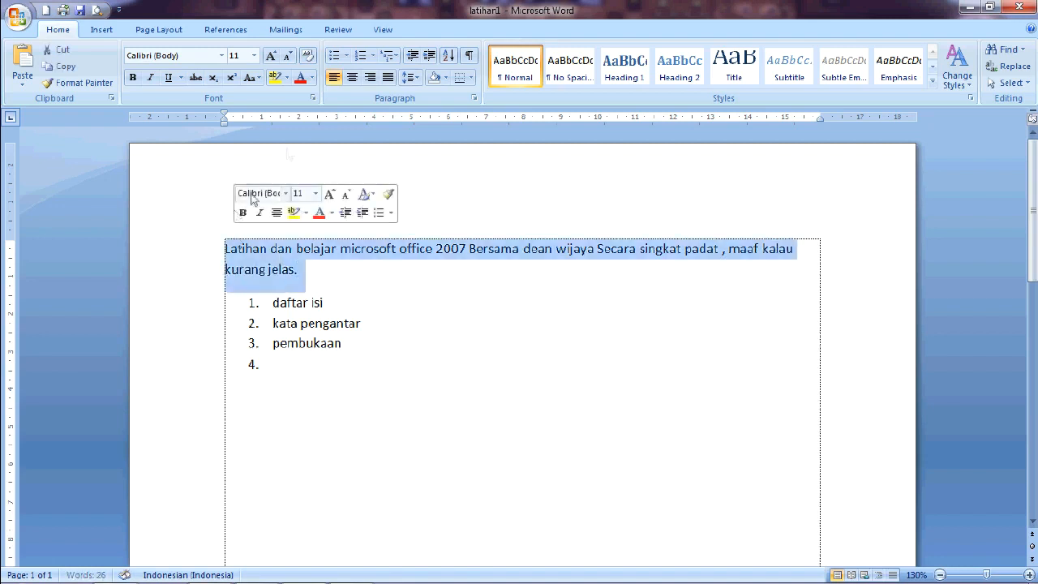
pyautogui.click(387, 77)
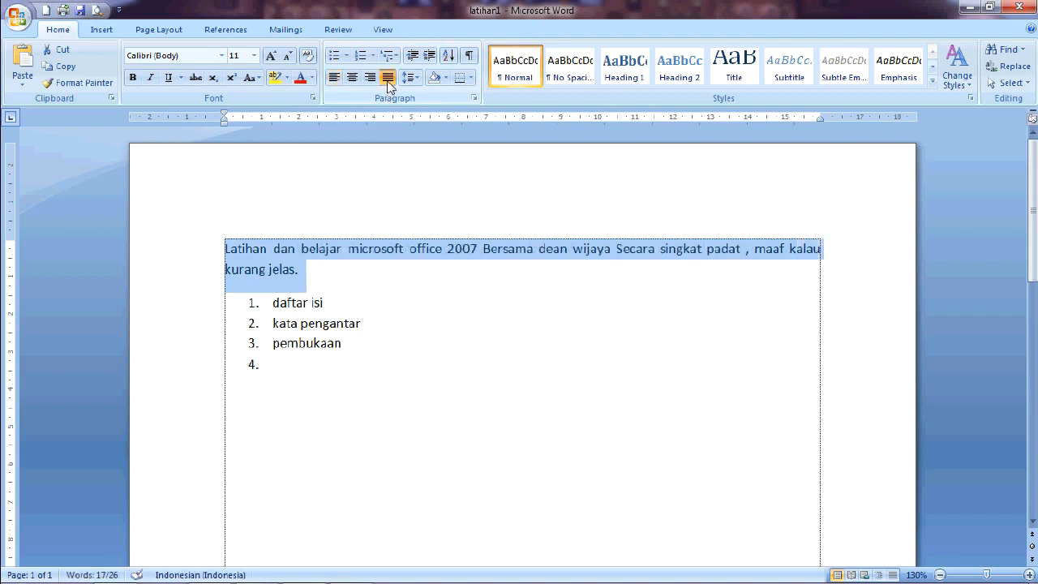
pyautogui.click(601, 309)
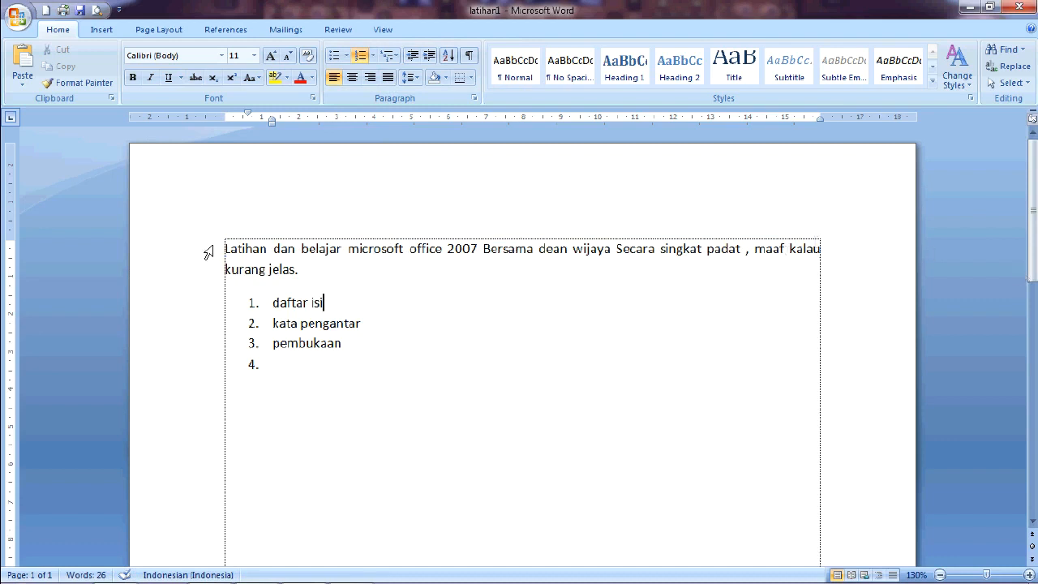
pyautogui.moveTo(227, 249); pyautogui.dragTo(280, 375)
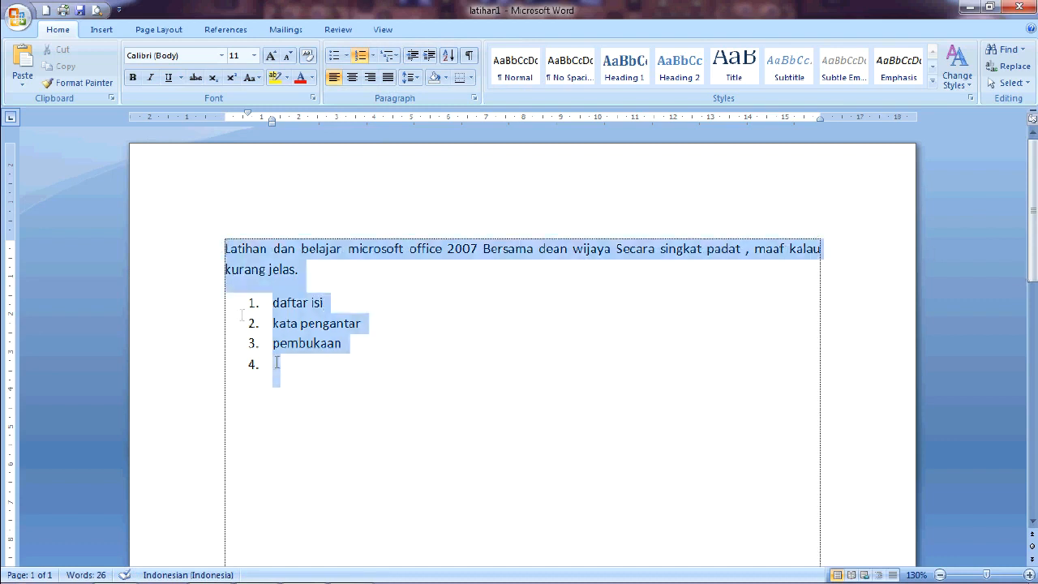
pyautogui.click(388, 77)
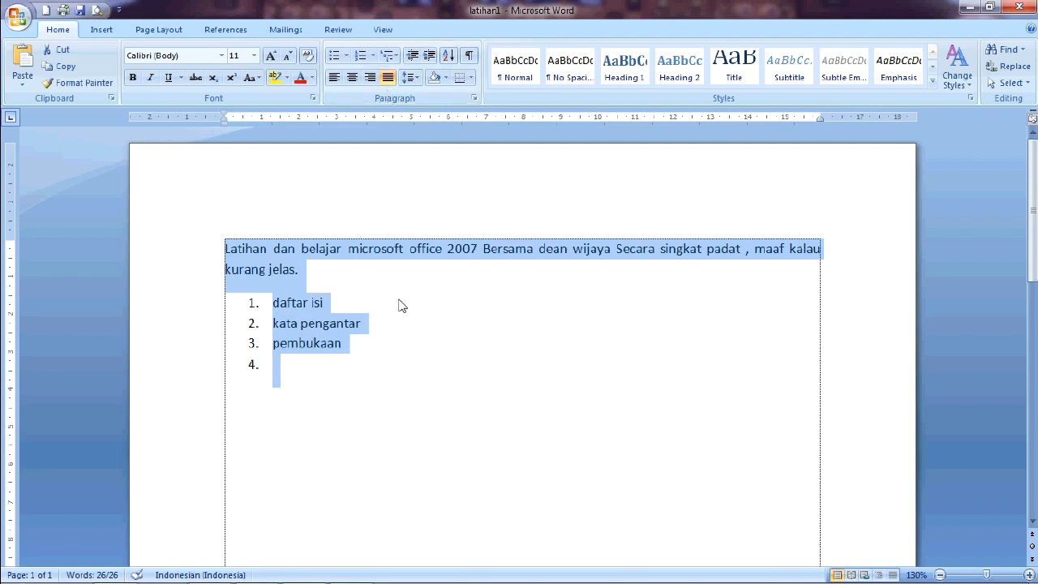
pyautogui.click(375, 366)
pyautogui.moveTo(375, 366); pyautogui.dragTo(227, 236)
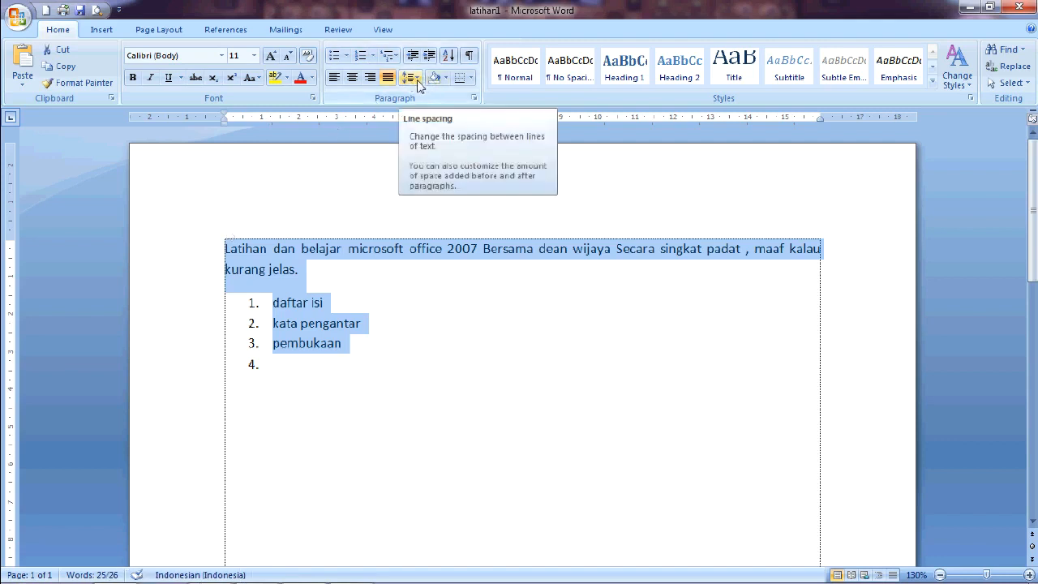
pyautogui.click(304, 276)
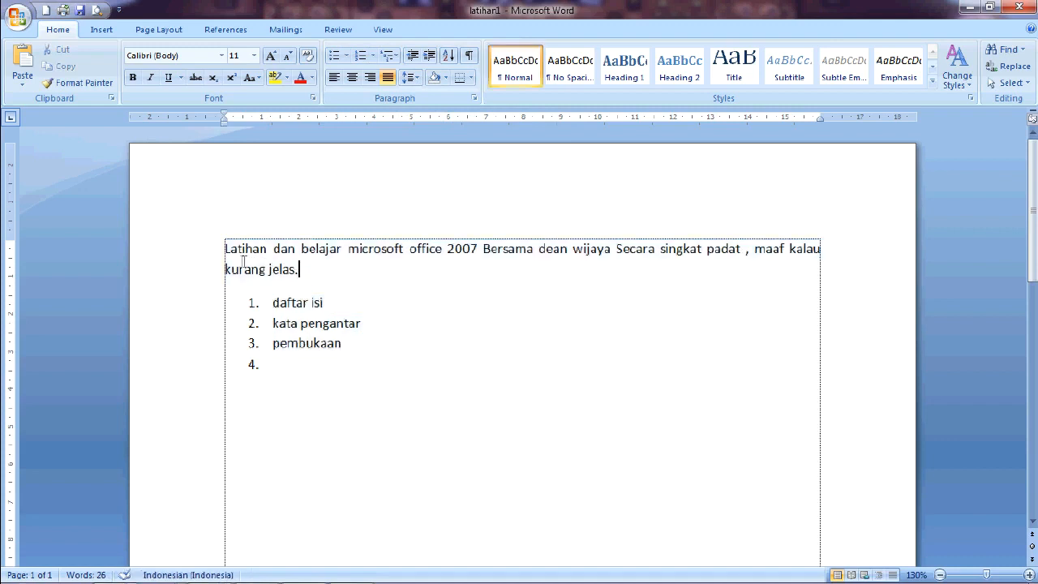
pyautogui.moveTo(228, 252); pyautogui.dragTo(815, 251)
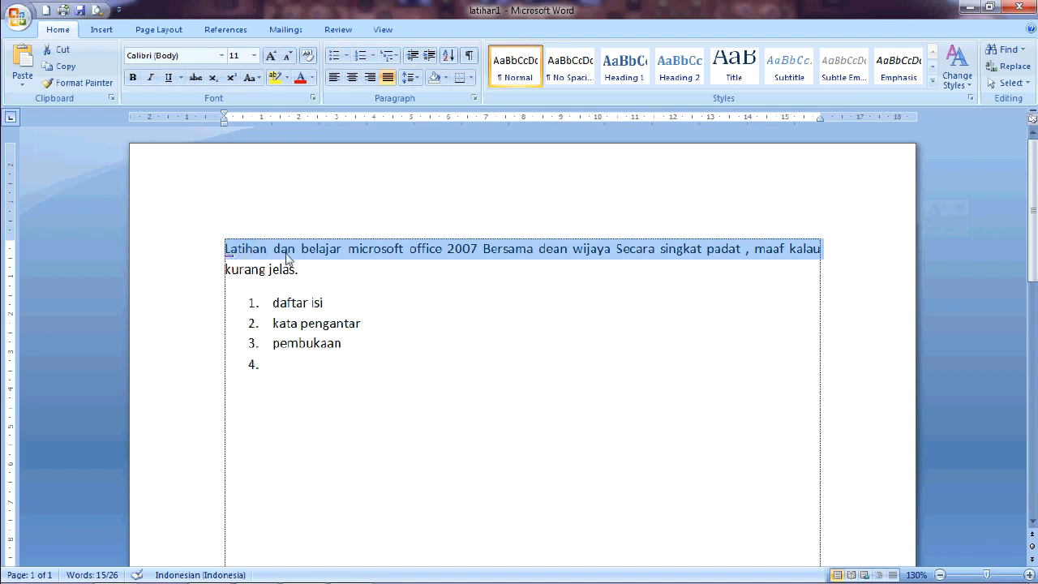
pyautogui.click(318, 280)
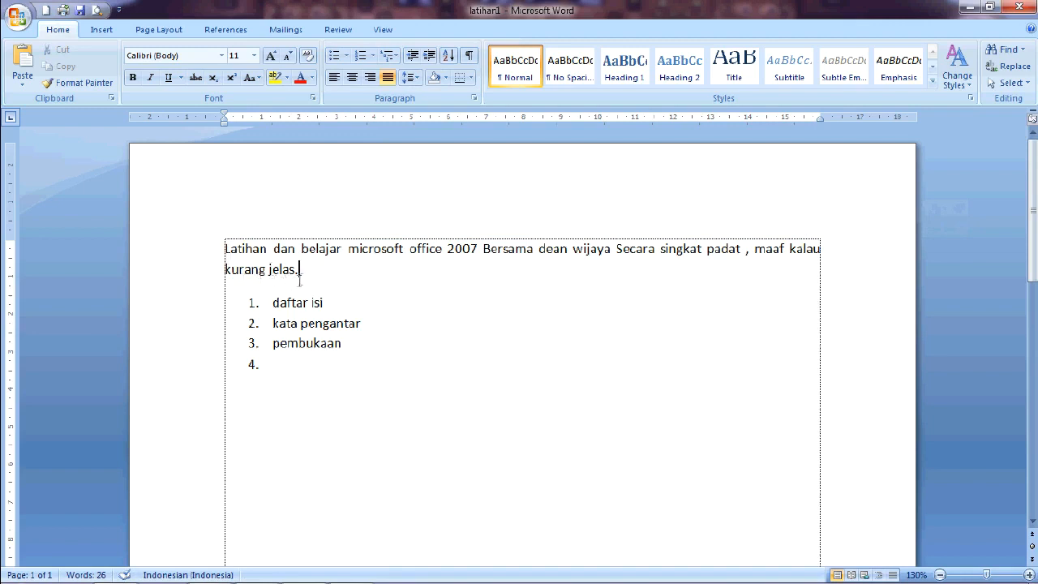
# Step: Select all the text and set its line spacing to 1.0
pyautogui.moveTo(323, 376); pyautogui.dragTo(227, 243)
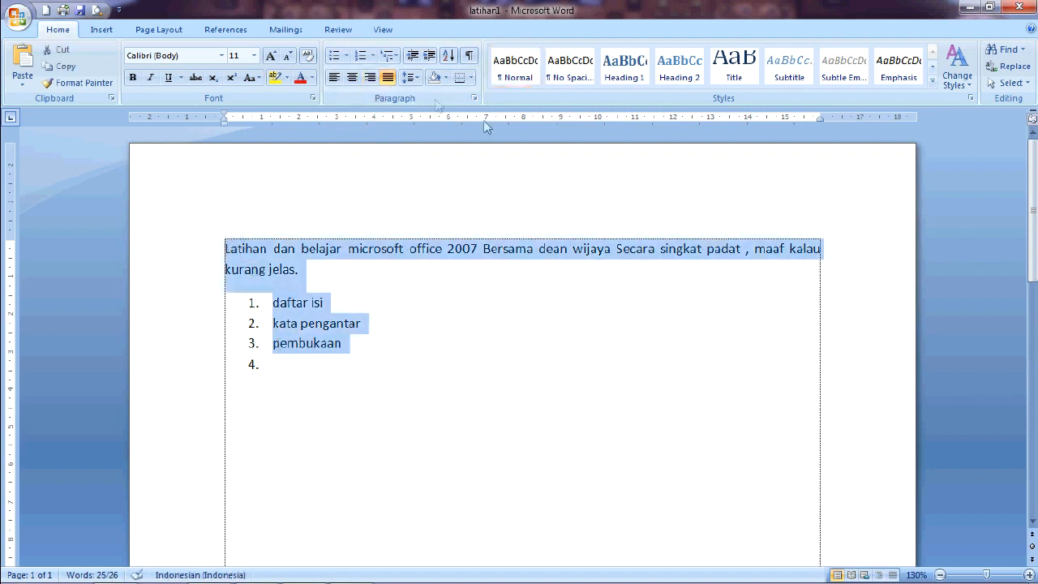
pyautogui.click(410, 78)
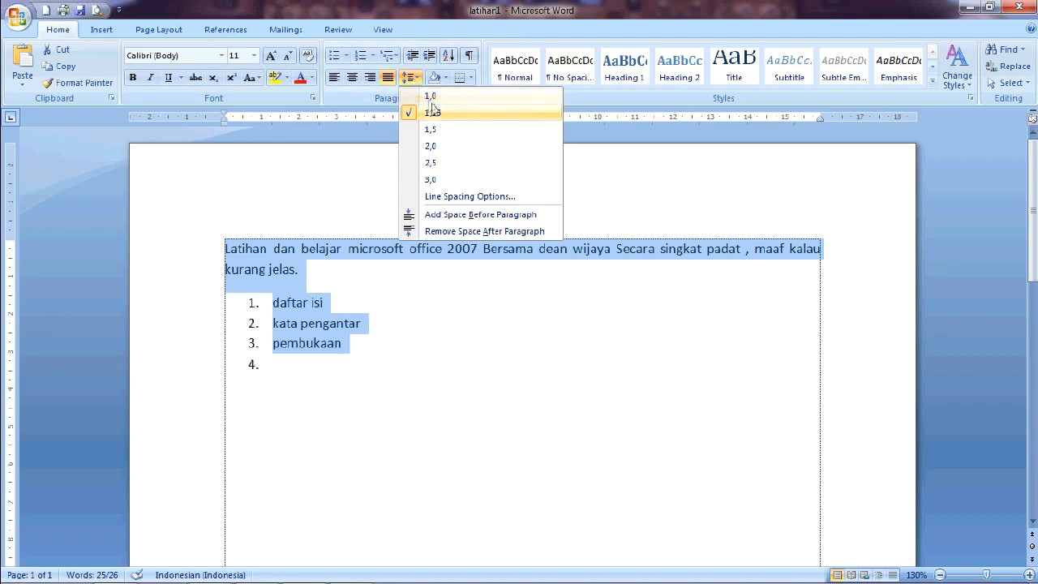
pyautogui.click(470, 196)
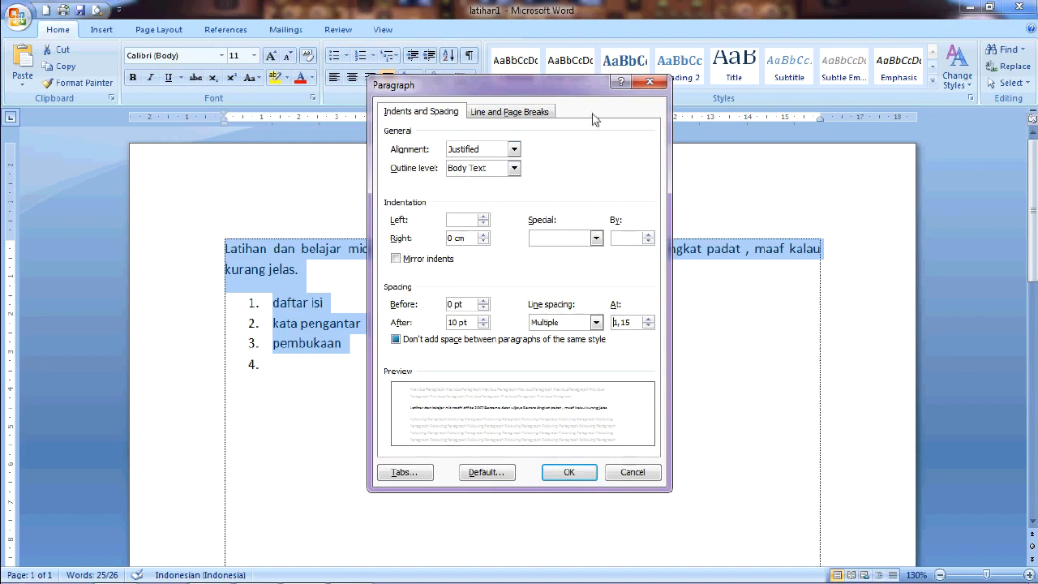
pyautogui.click(650, 83)
pyautogui.click(412, 77)
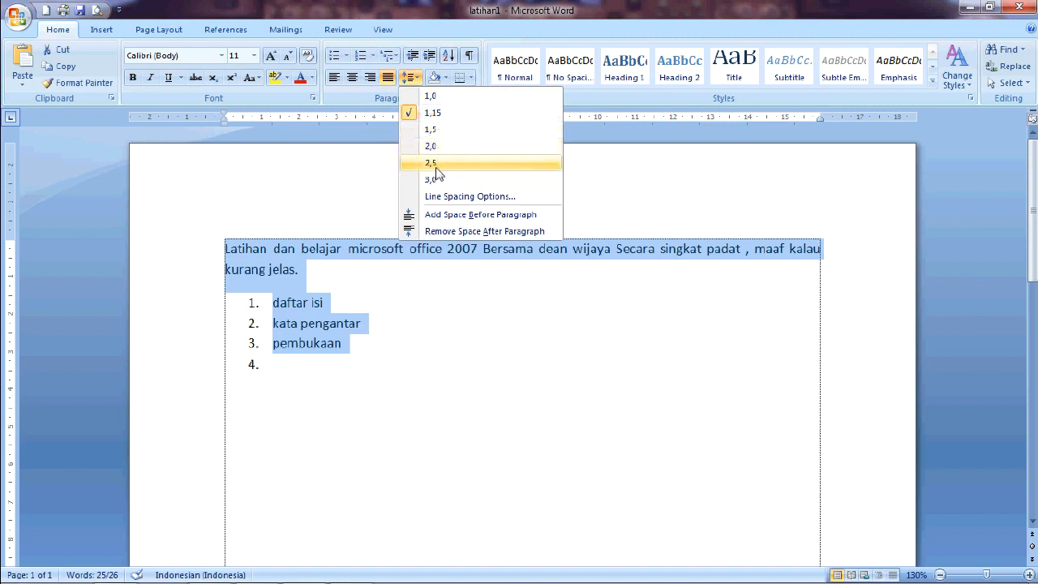
pyautogui.click(435, 203)
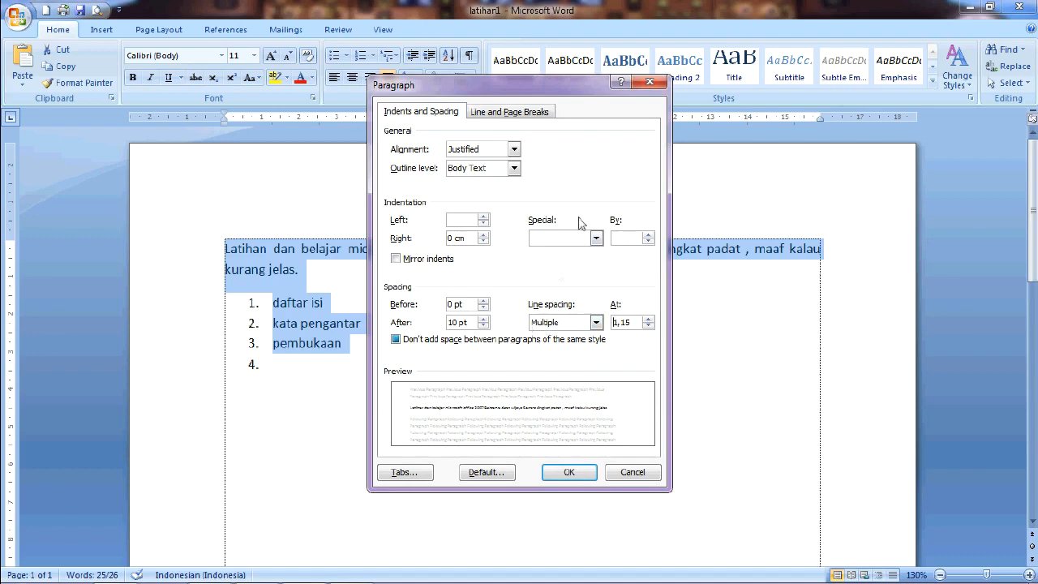
pyautogui.click(649, 82)
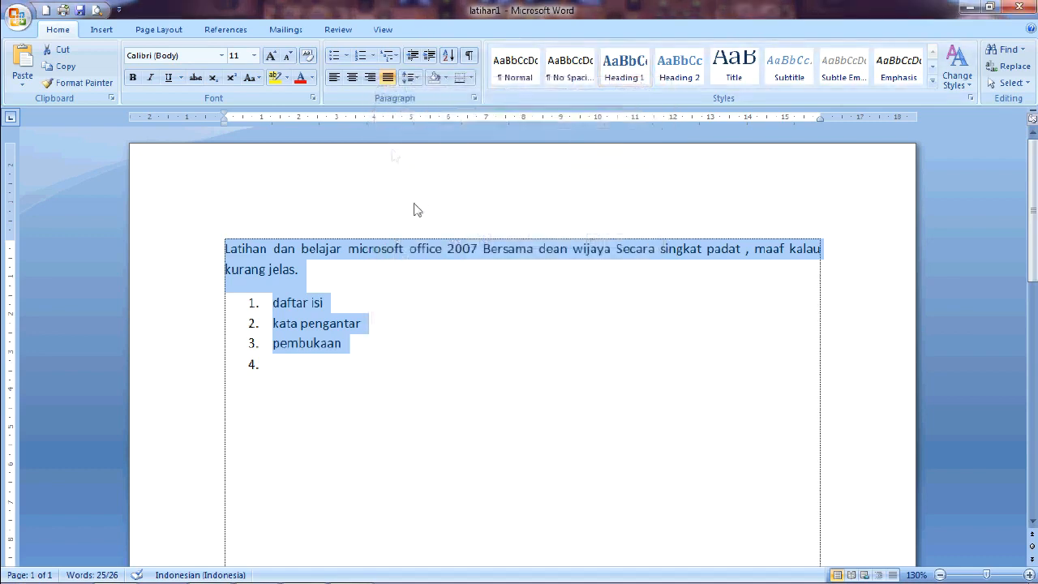
pyautogui.click(417, 78)
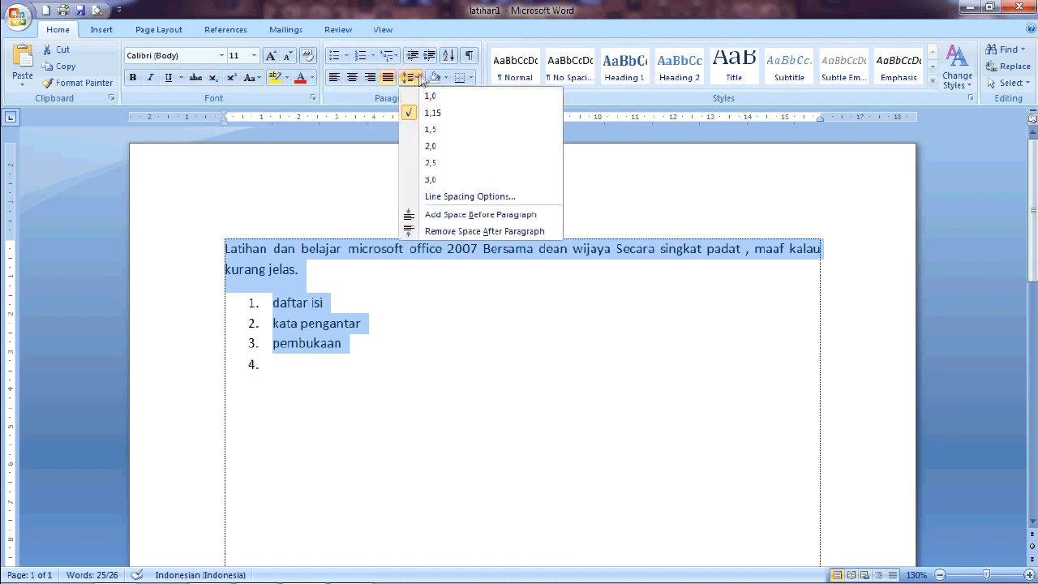
pyautogui.click(428, 97)
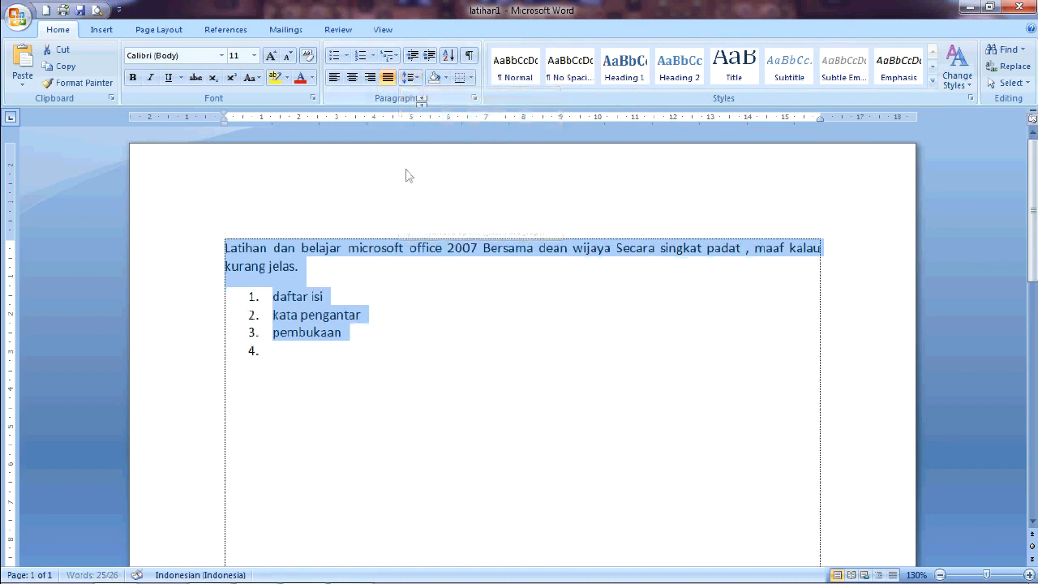
# Step: Select the first paragraph and give it an orange background shading
pyautogui.click(342, 266)
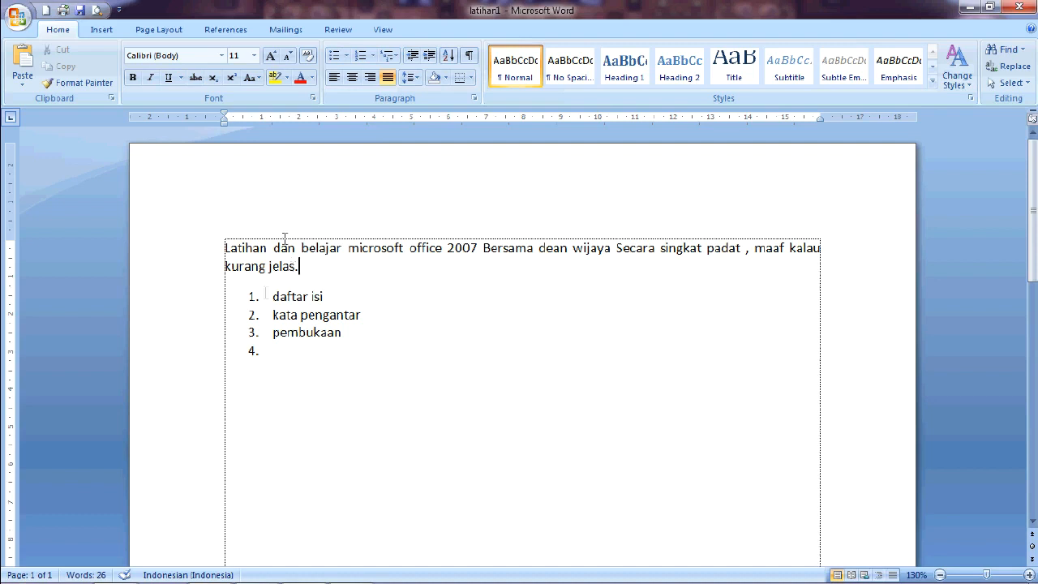
pyautogui.click(446, 78)
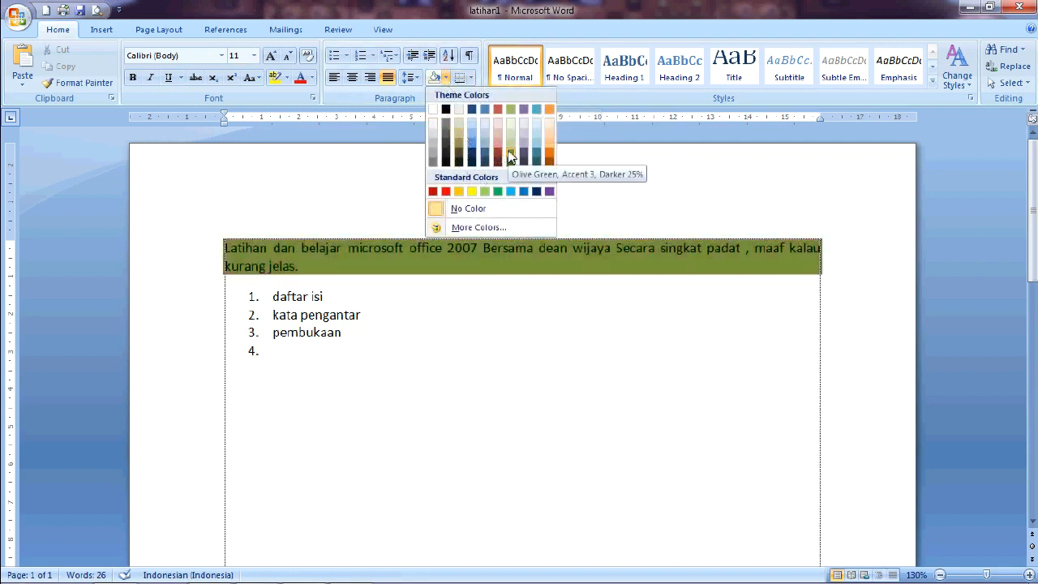
pyautogui.click(276, 89)
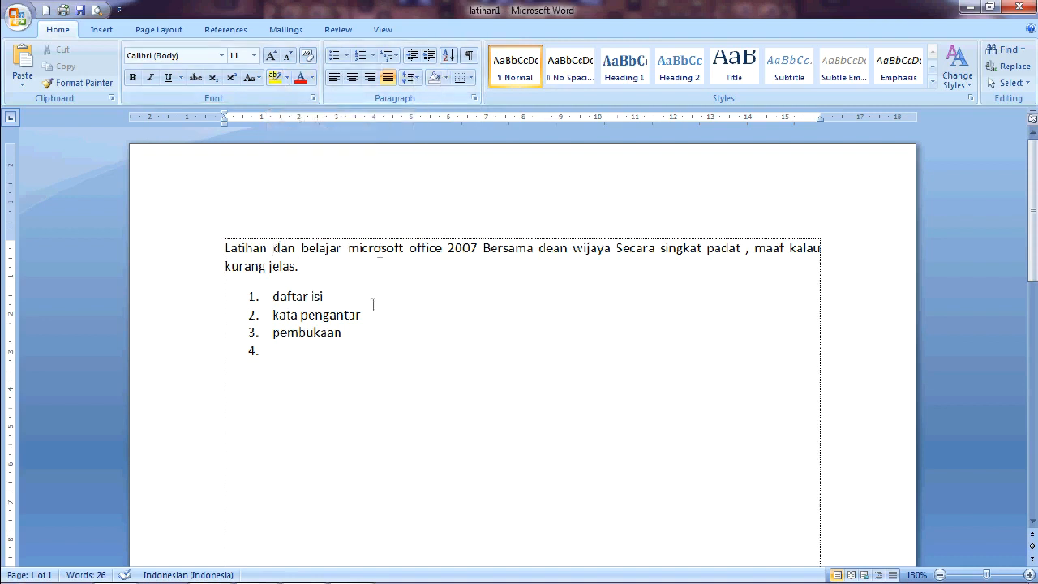
pyautogui.doubleClick(201, 244)
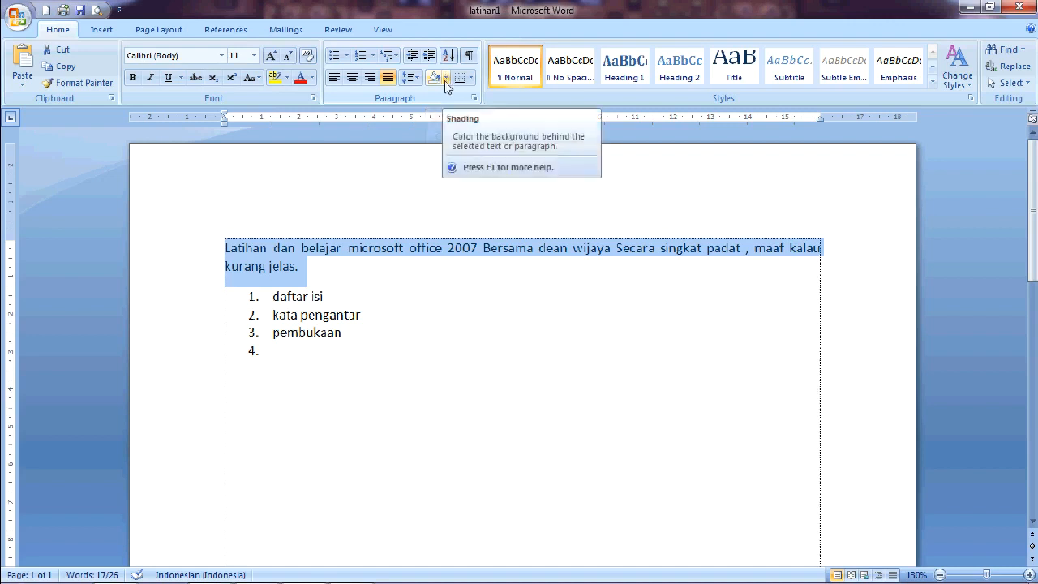
pyautogui.click(445, 78)
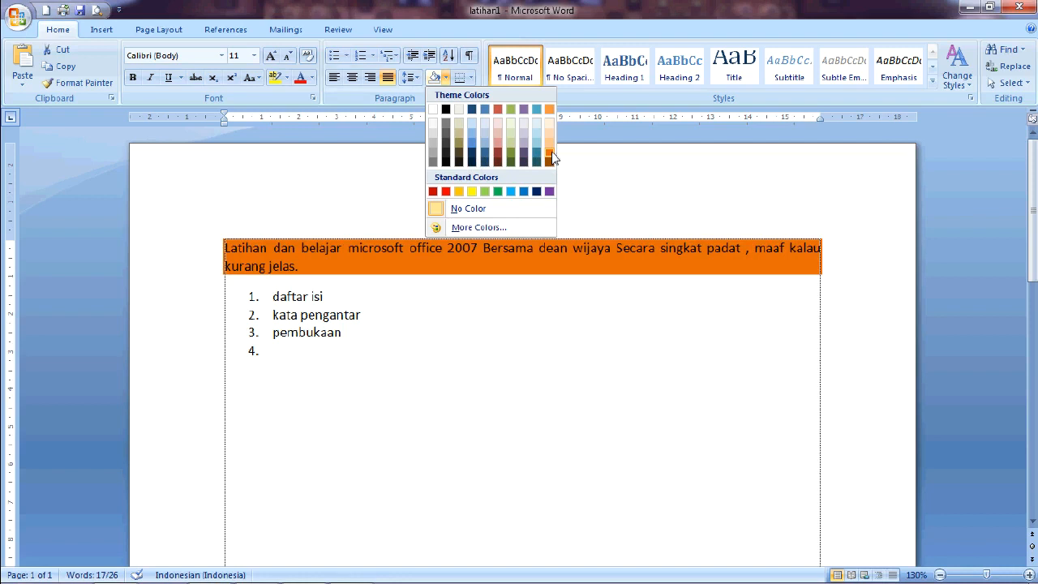
pyautogui.click(552, 158)
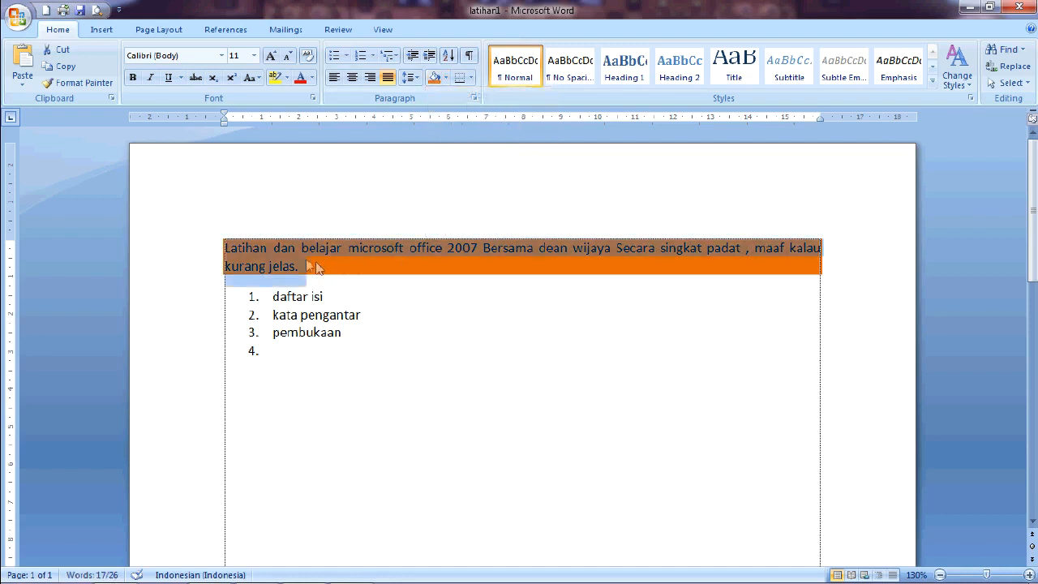
# Step: Apply the same orange shading to the word "kata" in the second list item
pyautogui.click(375, 286)
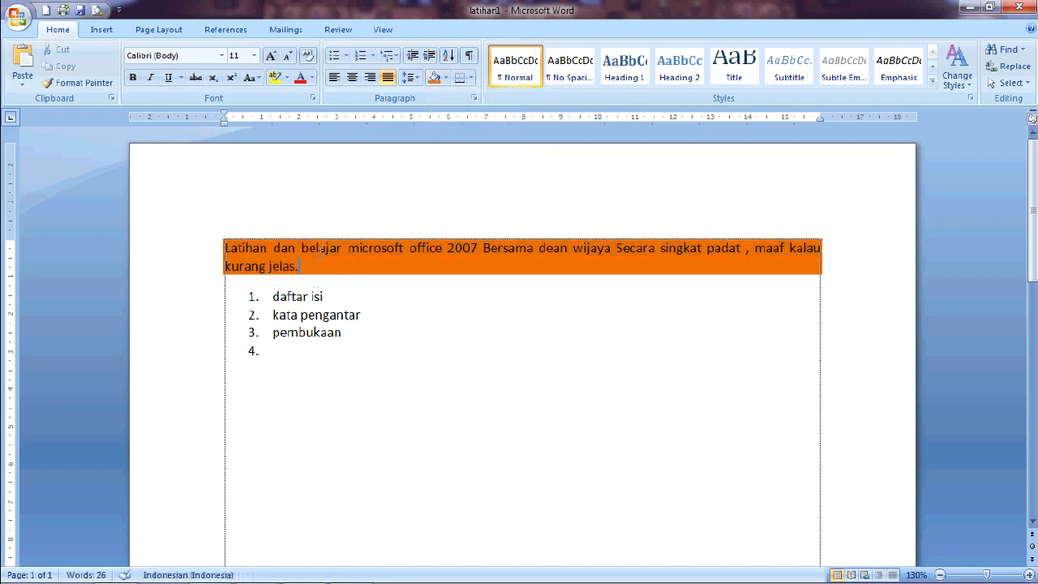
pyautogui.moveTo(273, 313); pyautogui.dragTo(299, 314)
pyautogui.click(434, 78)
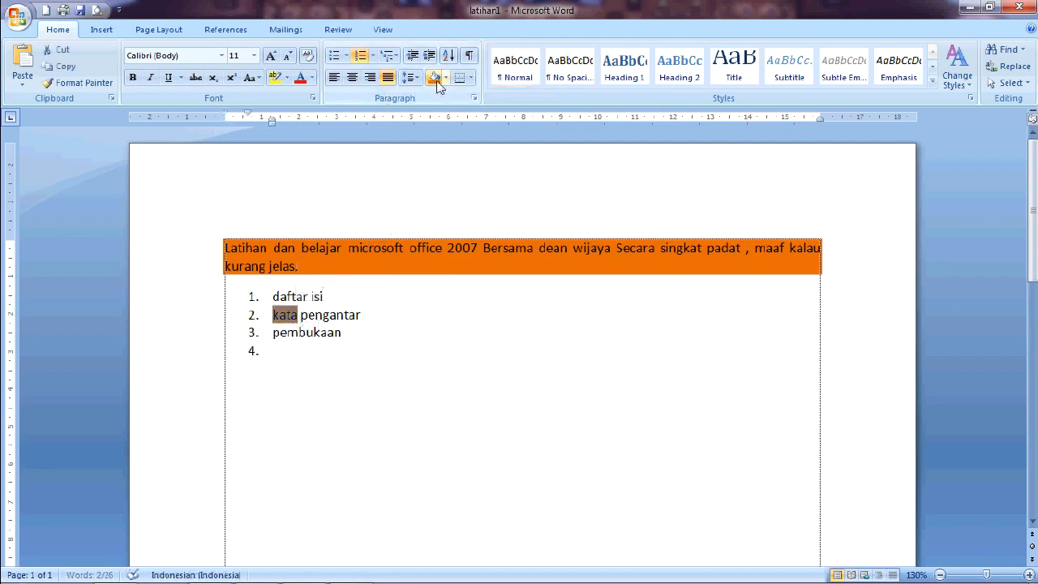
# Step: Add all borders around the second list item, "kata pengantar"
pyautogui.moveTo(367, 315); pyautogui.dragTo(422, 338)
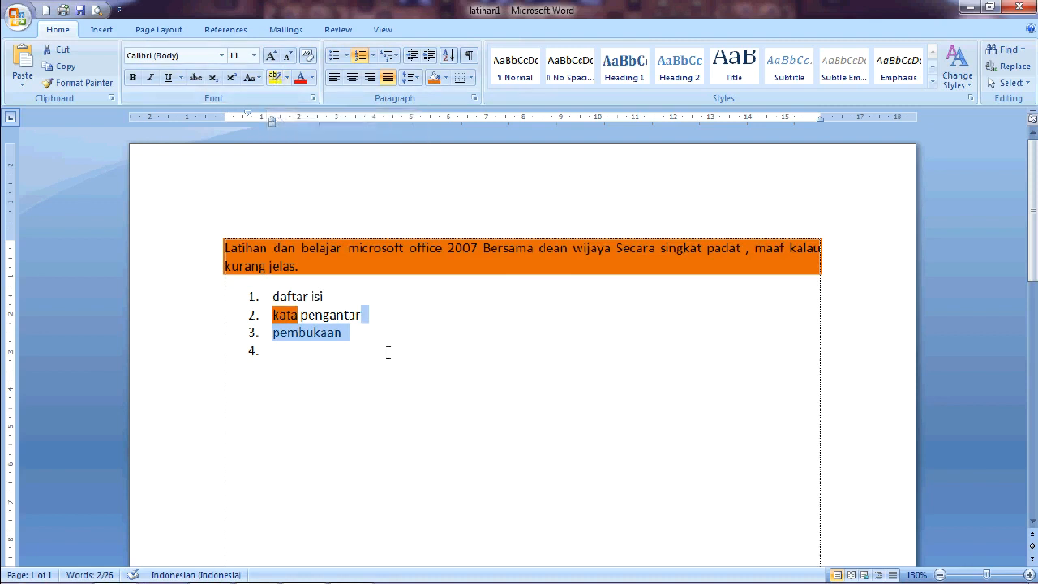
pyautogui.click(395, 313)
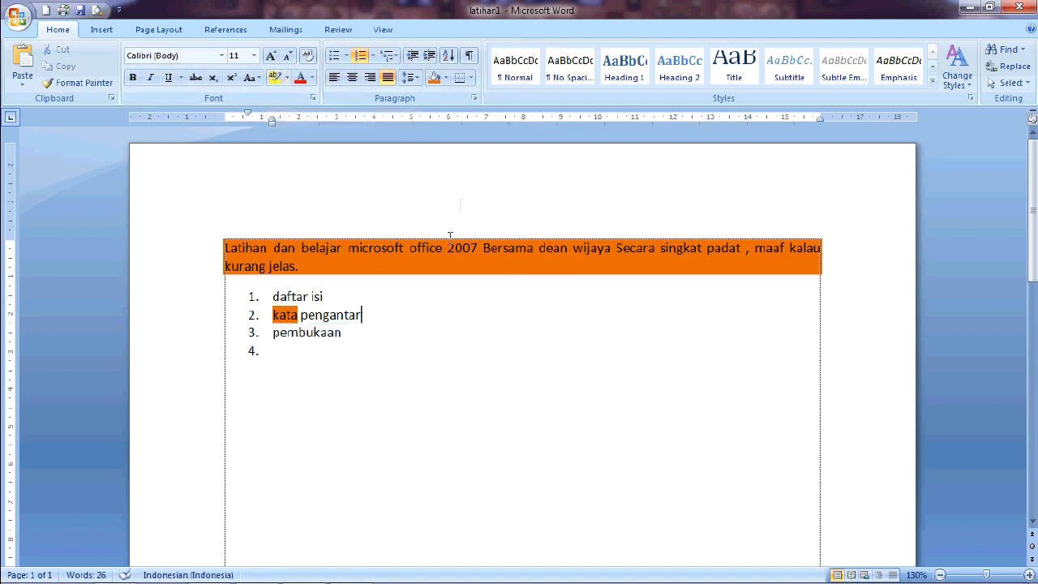
pyautogui.click(471, 78)
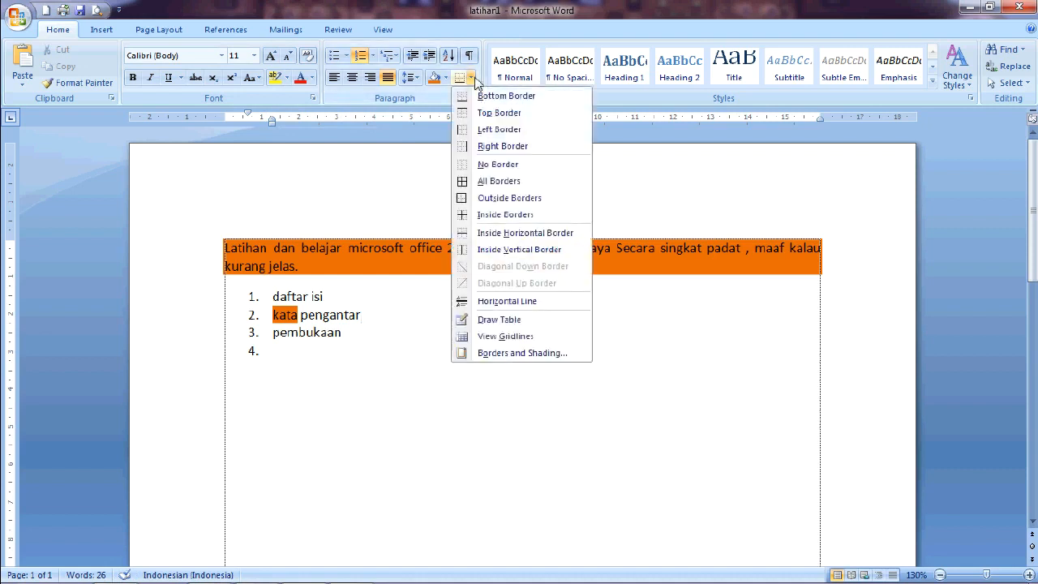
pyautogui.click(432, 154)
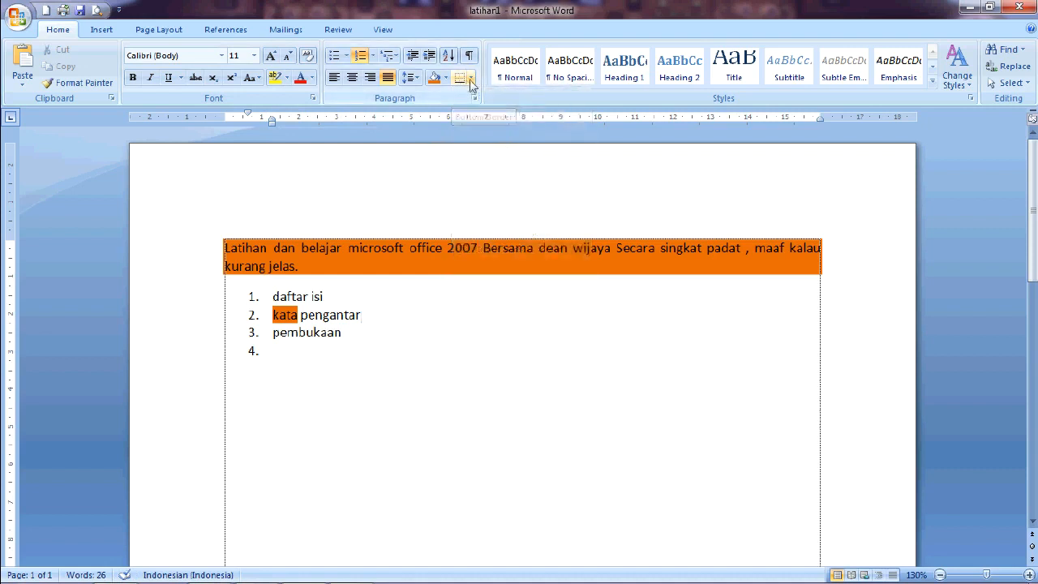
pyautogui.click(471, 79)
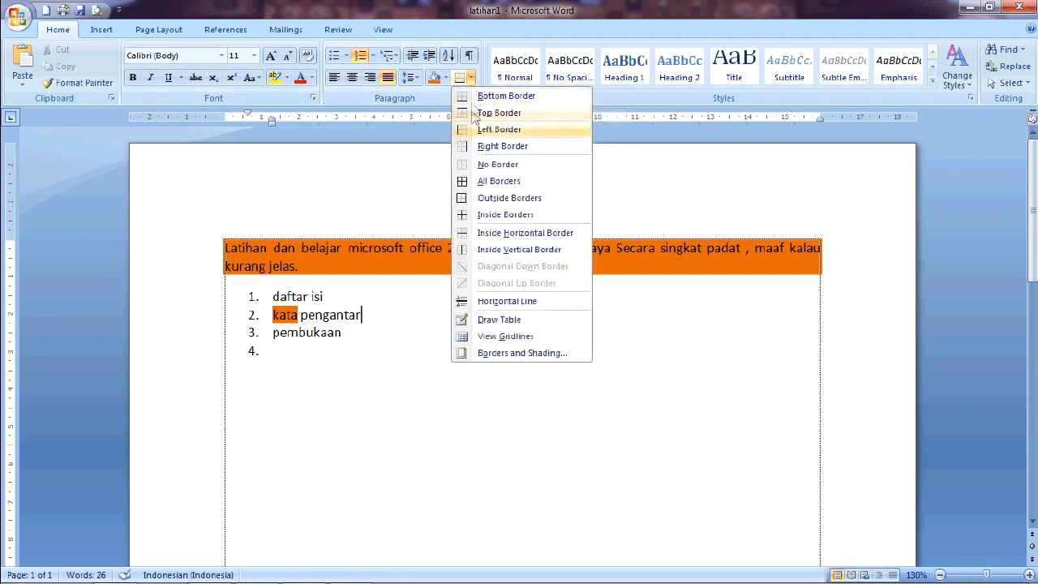
pyautogui.click(499, 181)
pyautogui.click(366, 354)
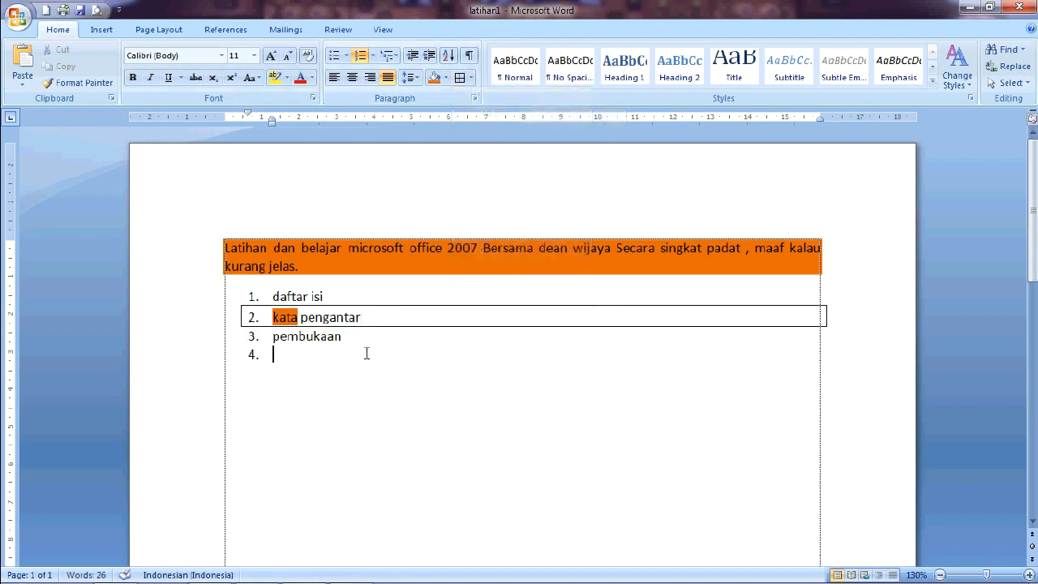
# Step: Select list items 1 to 3 and apply all borders to them
pyautogui.moveTo(355, 341); pyautogui.dragTo(259, 341)
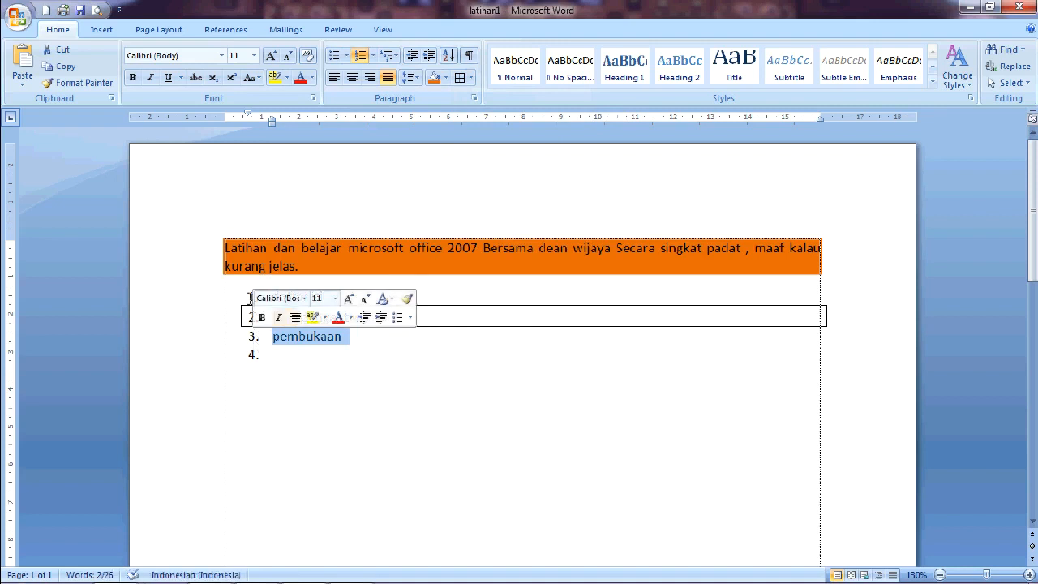
pyautogui.click(246, 396)
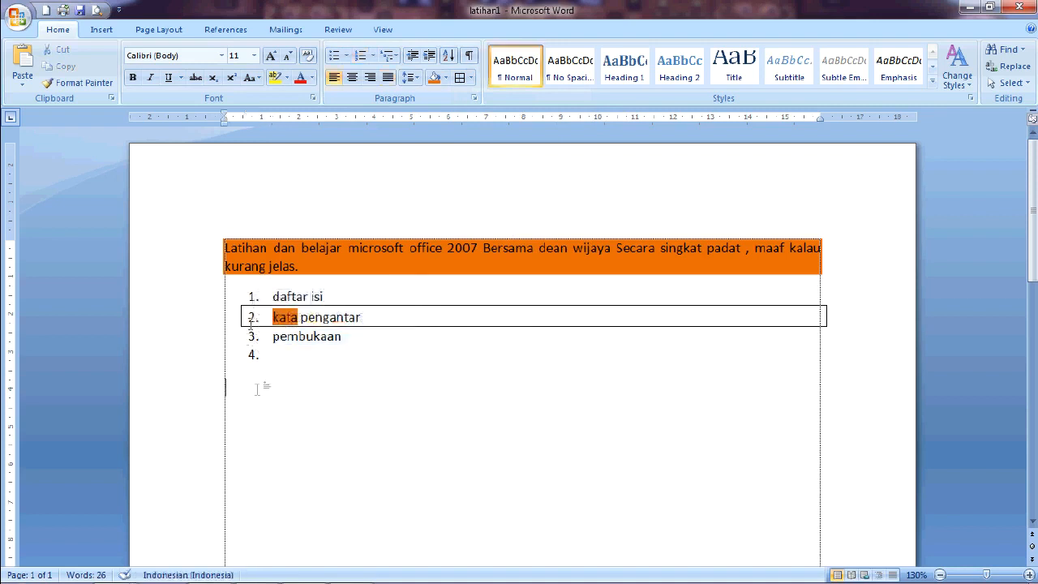
pyautogui.moveTo(301, 396); pyautogui.dragTo(274, 292)
pyautogui.click(459, 77)
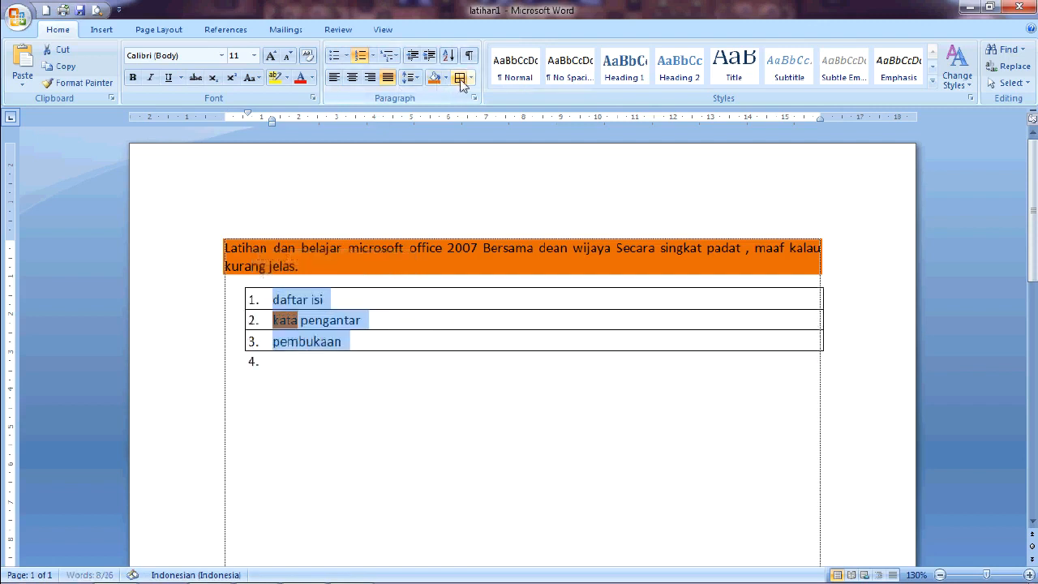
pyautogui.click(325, 299)
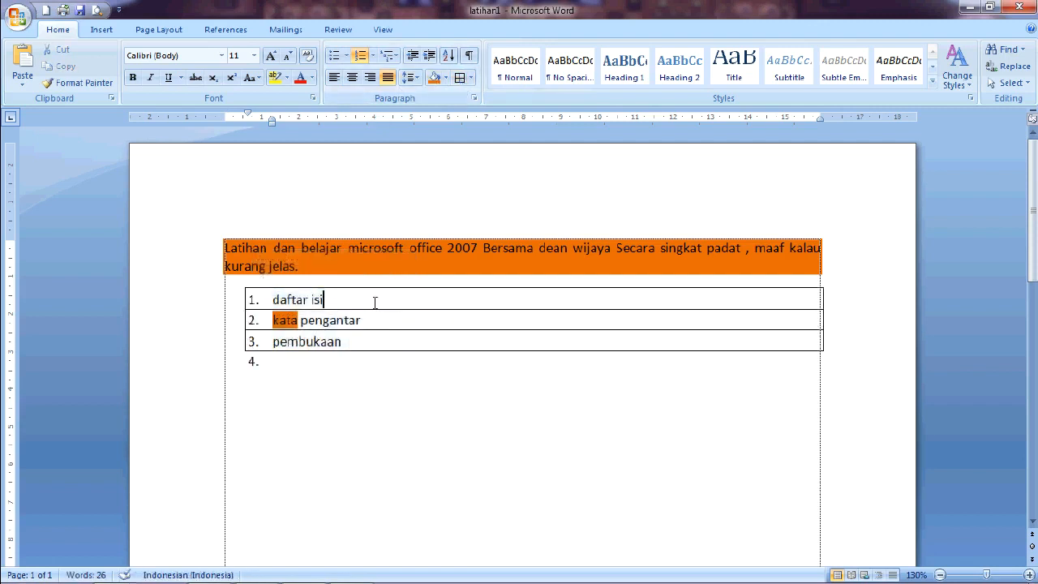
pyautogui.click(471, 78)
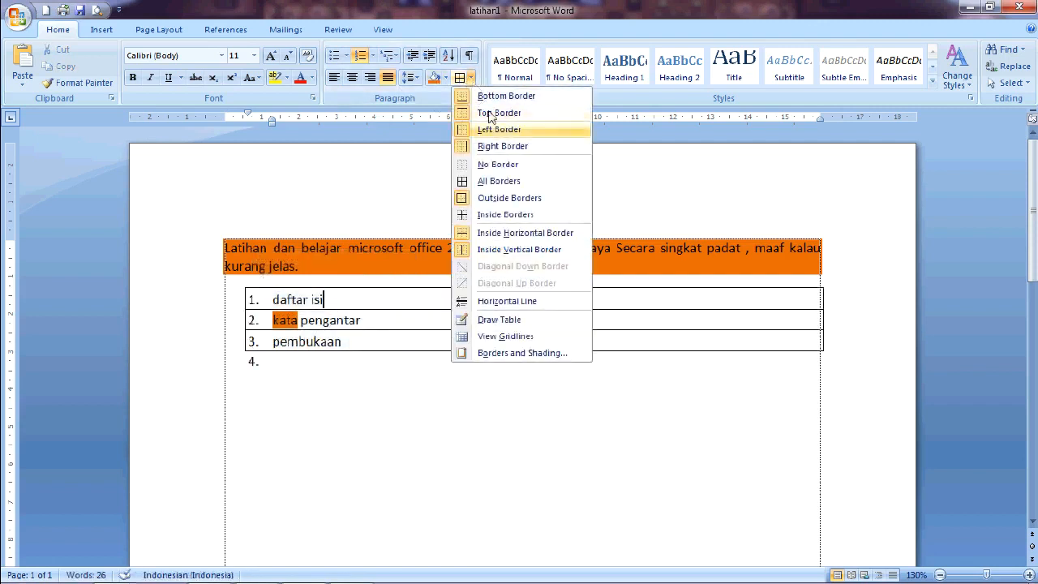
pyautogui.click(488, 184)
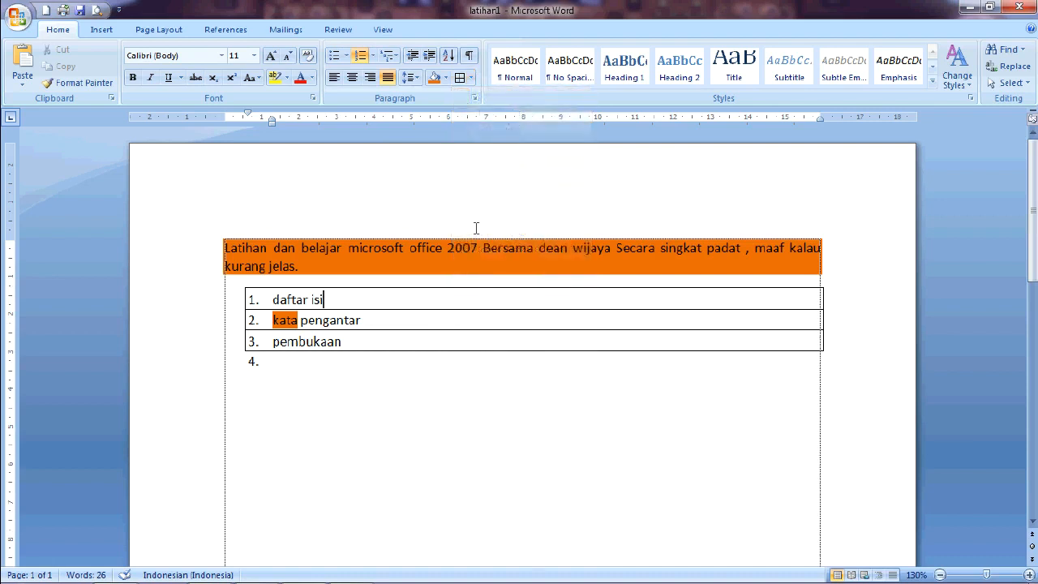
pyautogui.click(470, 78)
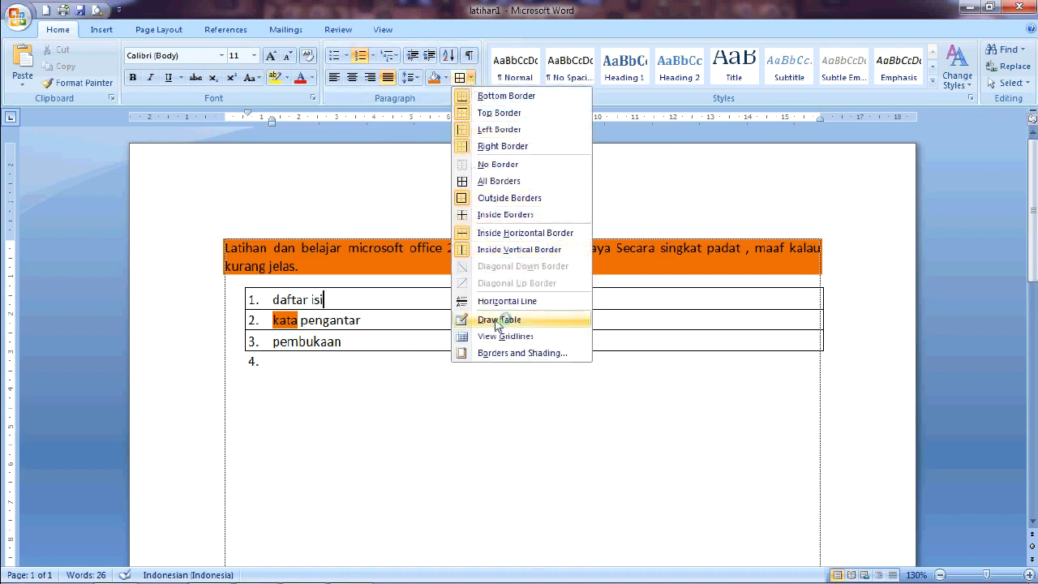
pyautogui.click(423, 350)
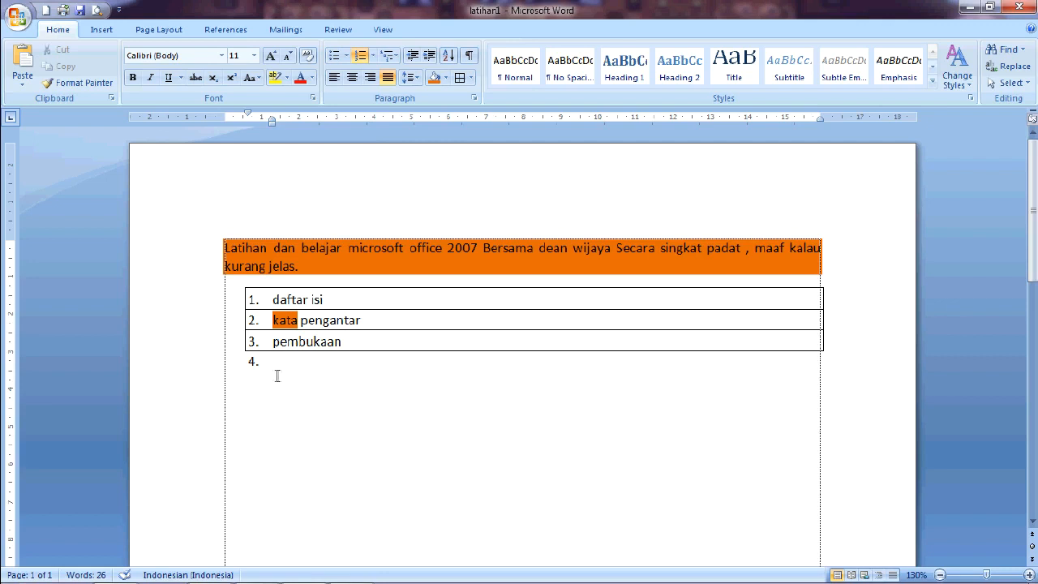
pyautogui.click(286, 266)
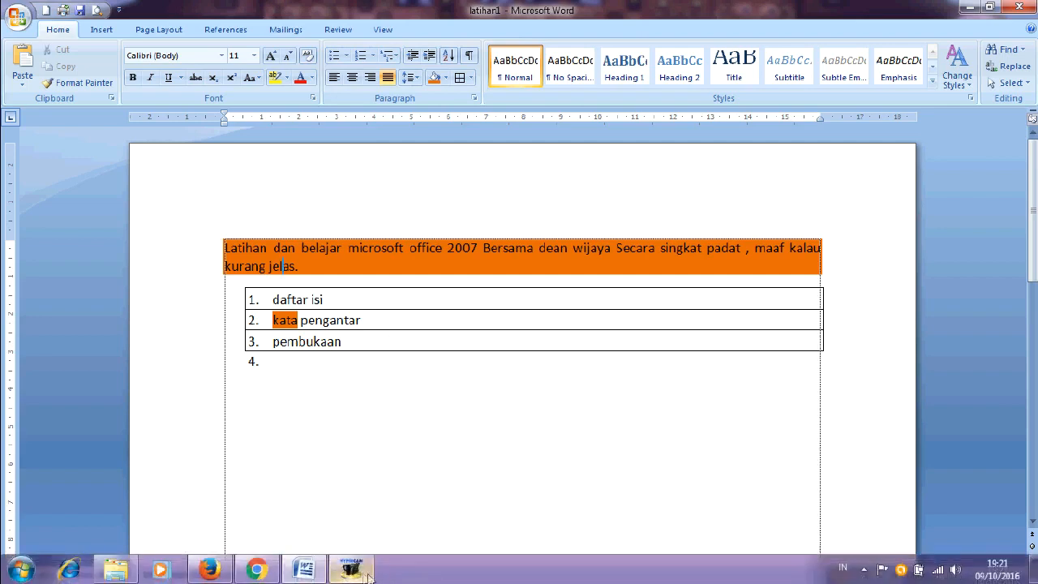
pyautogui.click(354, 569)
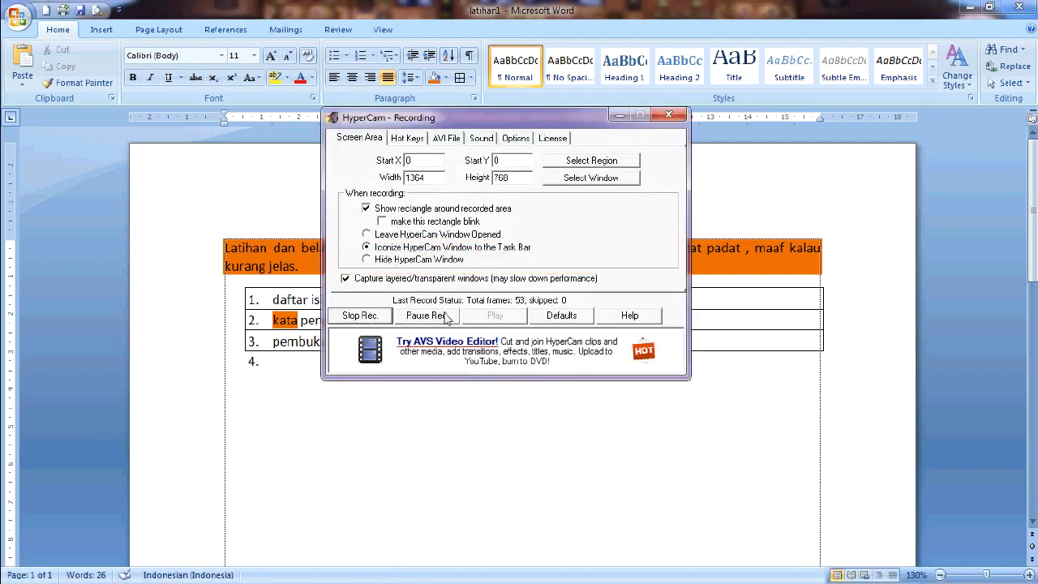